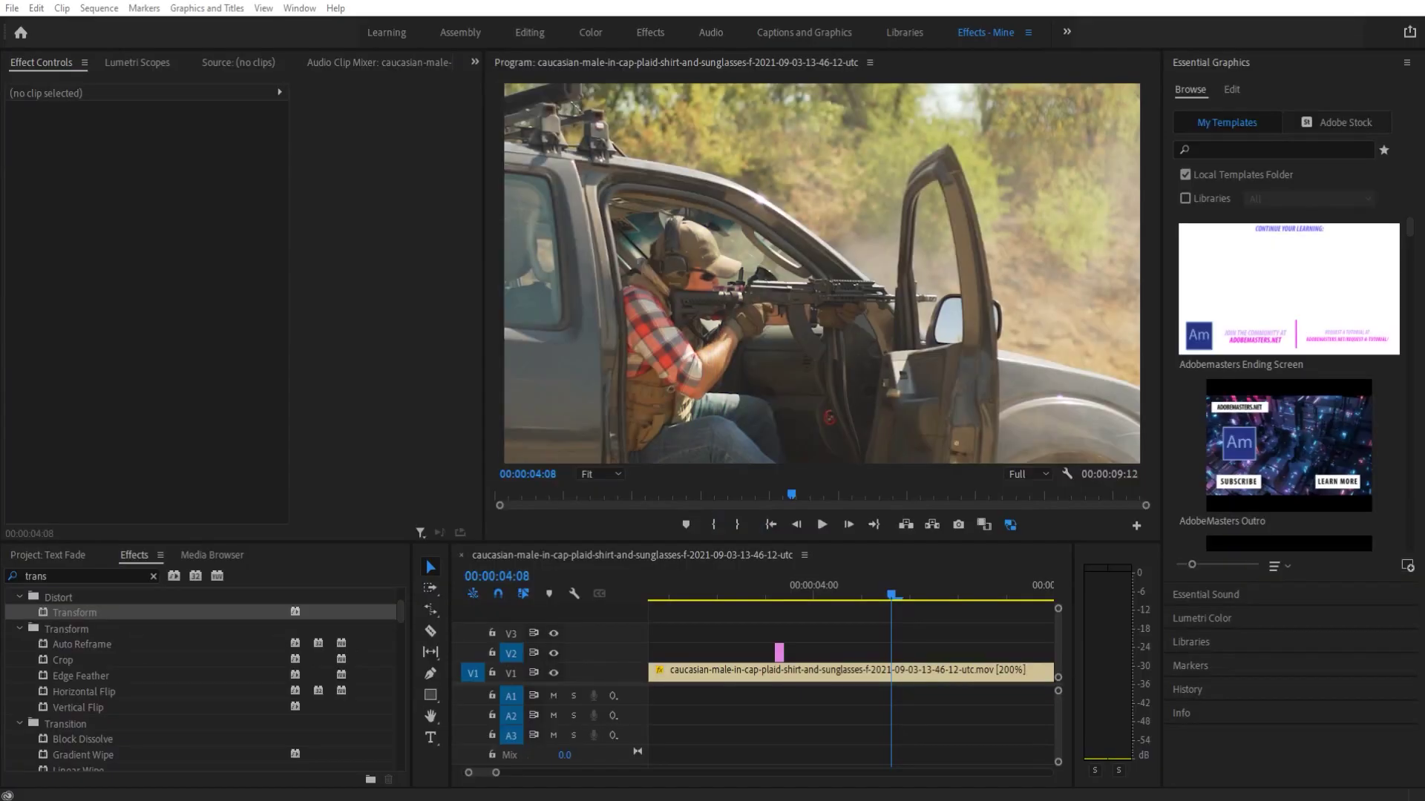
# Play back the muzzle-flash footage around 00:00:03:17 with the existing V2 adjustment layers, including in the maximized Program monitor
pyautogui.click(737, 591)
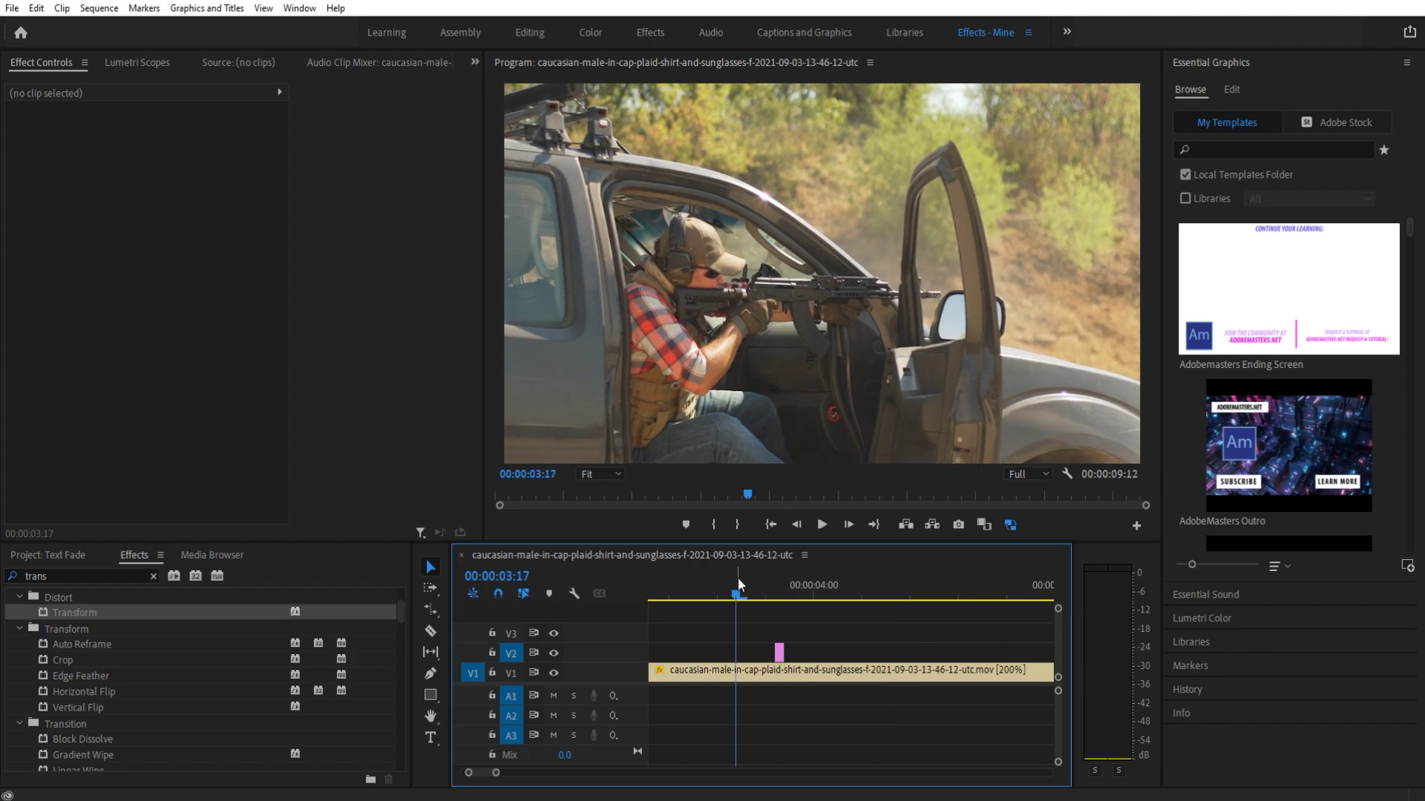
pyautogui.press('space')
pyautogui.press('space')
pyautogui.click(705, 585)
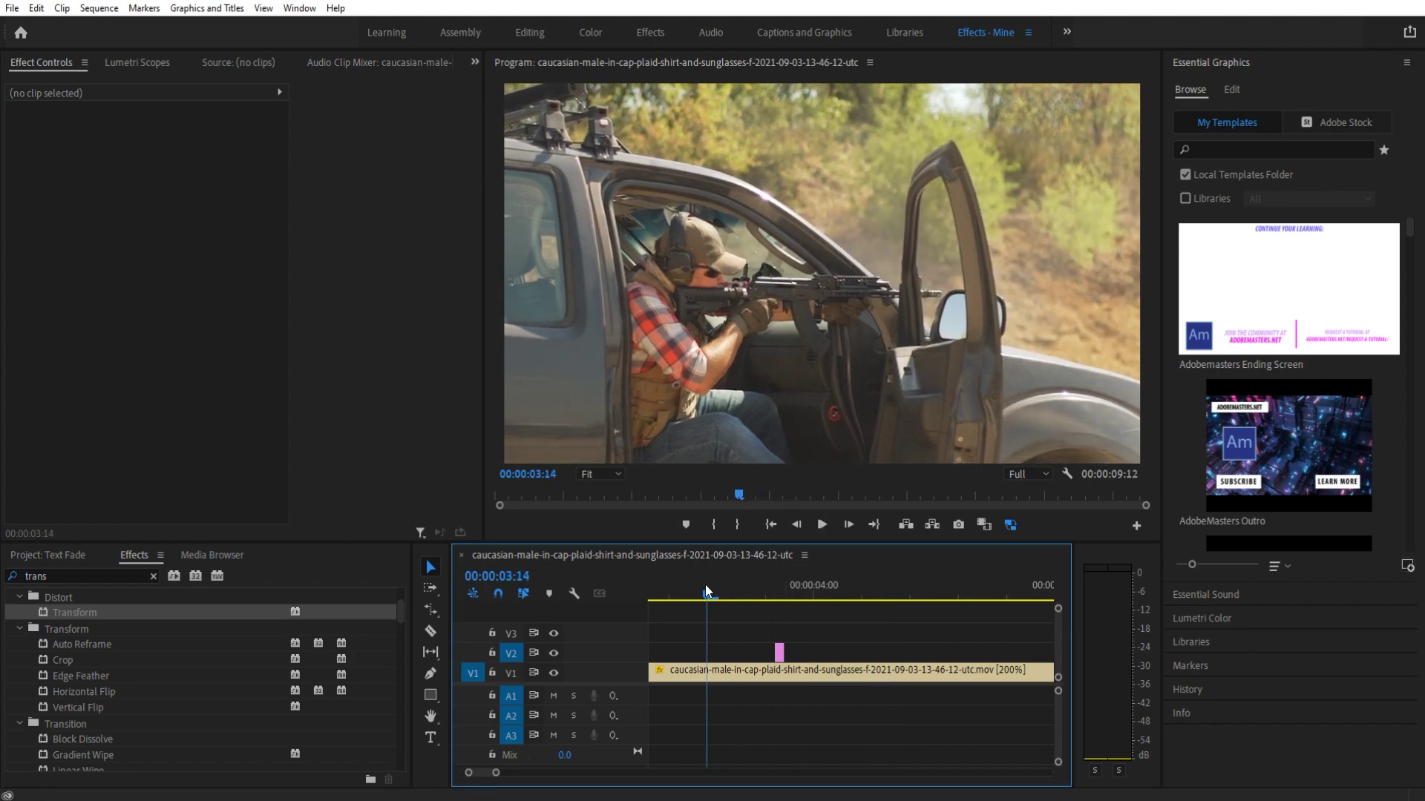
pyautogui.click(510, 656)
pyautogui.click(553, 653)
pyautogui.press('`')
pyautogui.press('space')
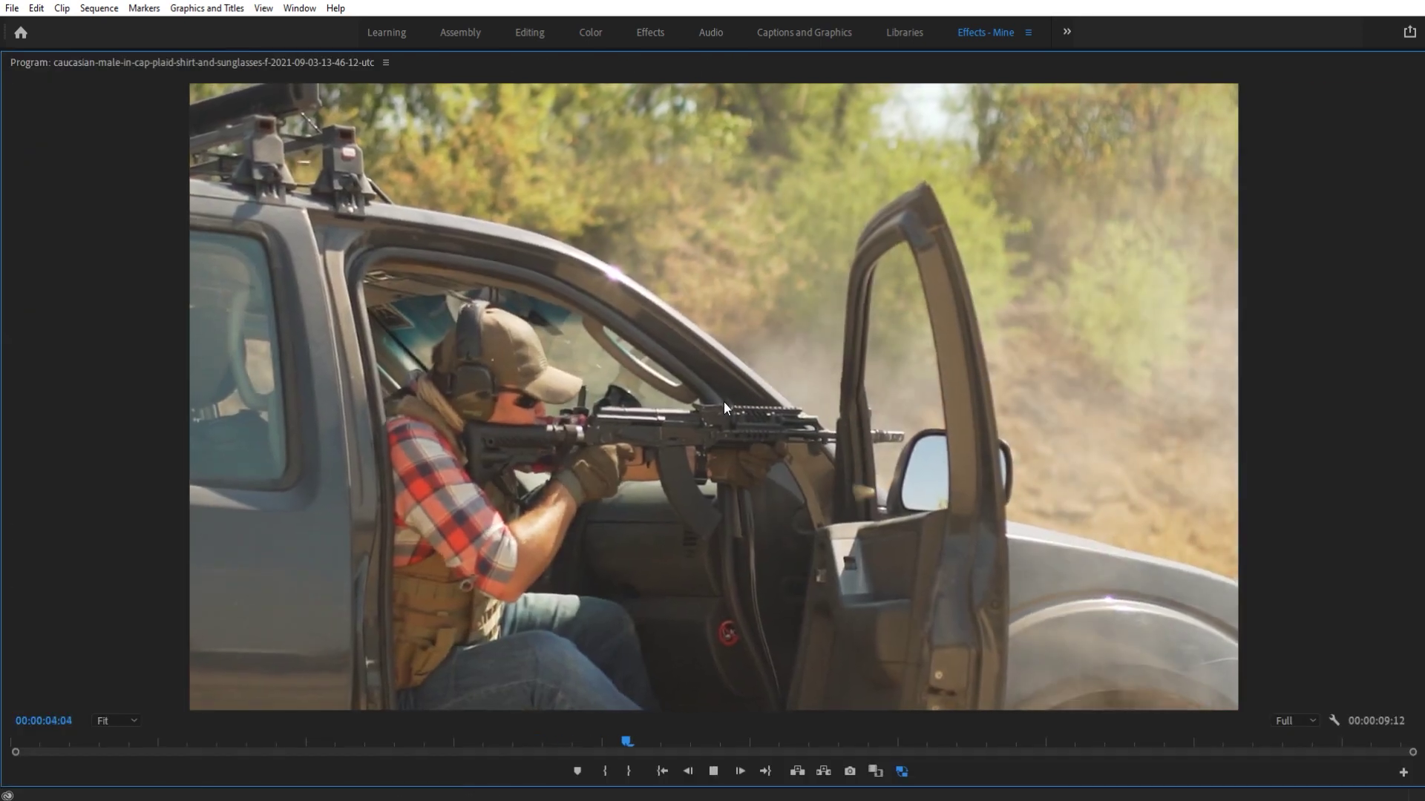
pyautogui.press('`')
pyautogui.press('space')
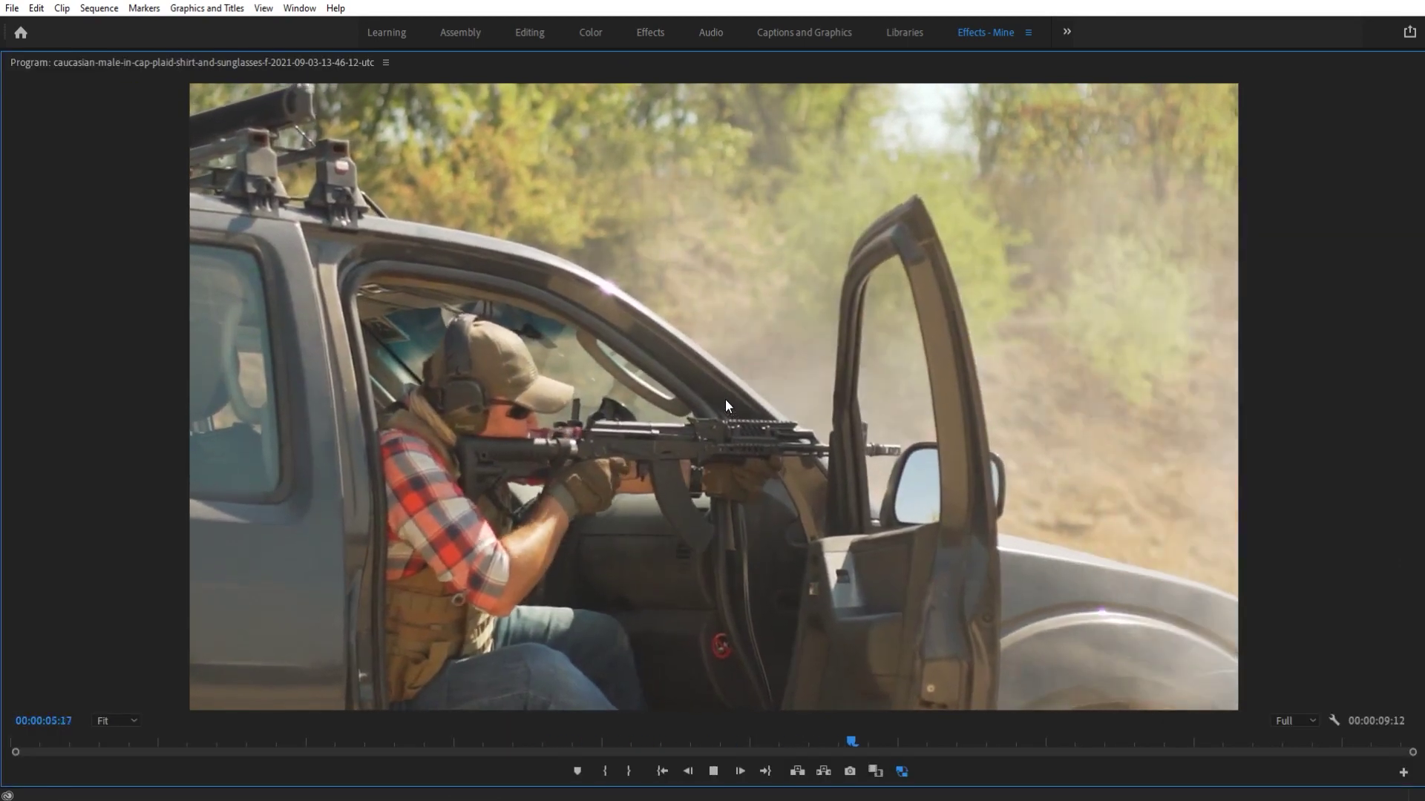
pyautogui.press('`')
pyautogui.press('space')
# Delete the existing adjustment layer clips from track V2 and select the footage clip on V1
pyautogui.press('-')
pyautogui.press('-')
pyautogui.press('-')
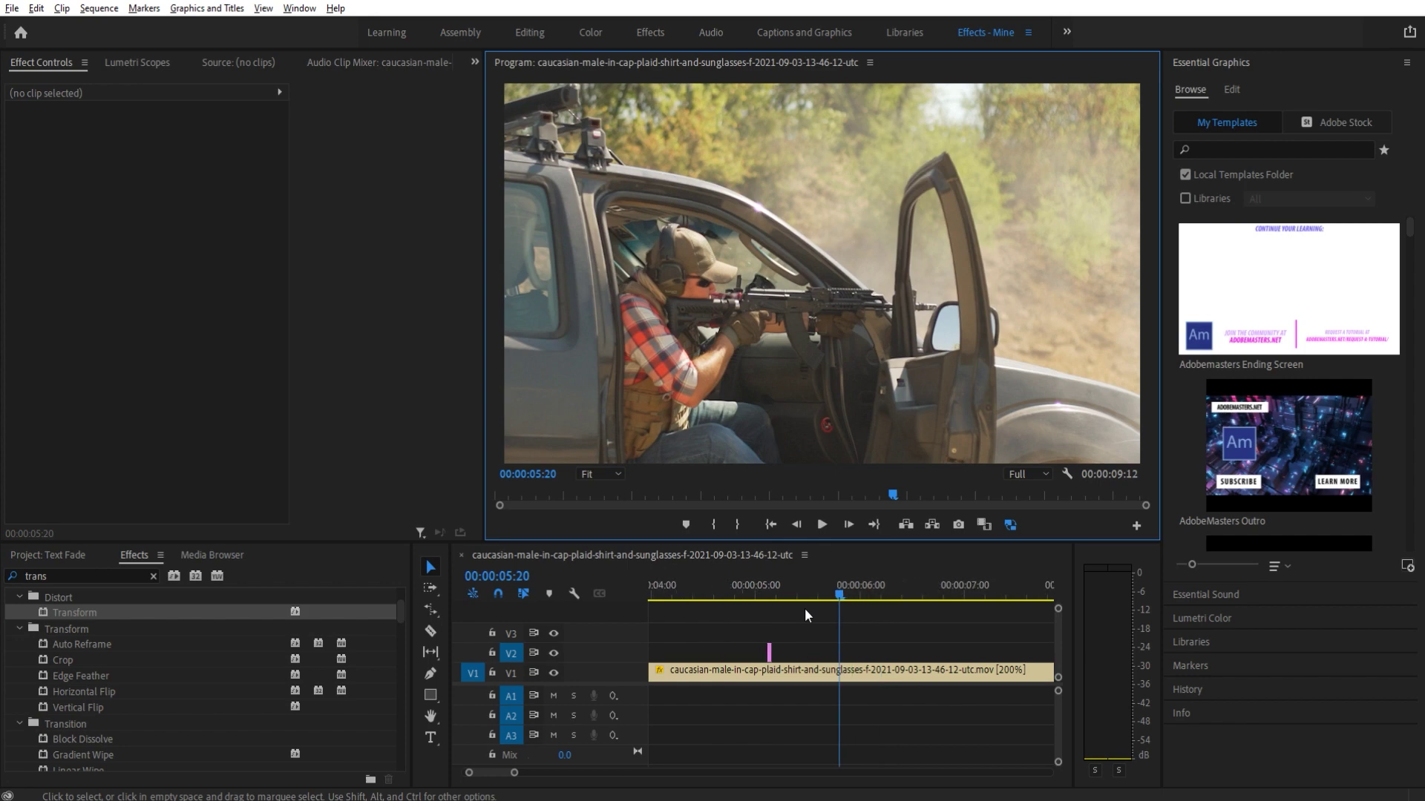
pyautogui.scroll(1, 807, 619)
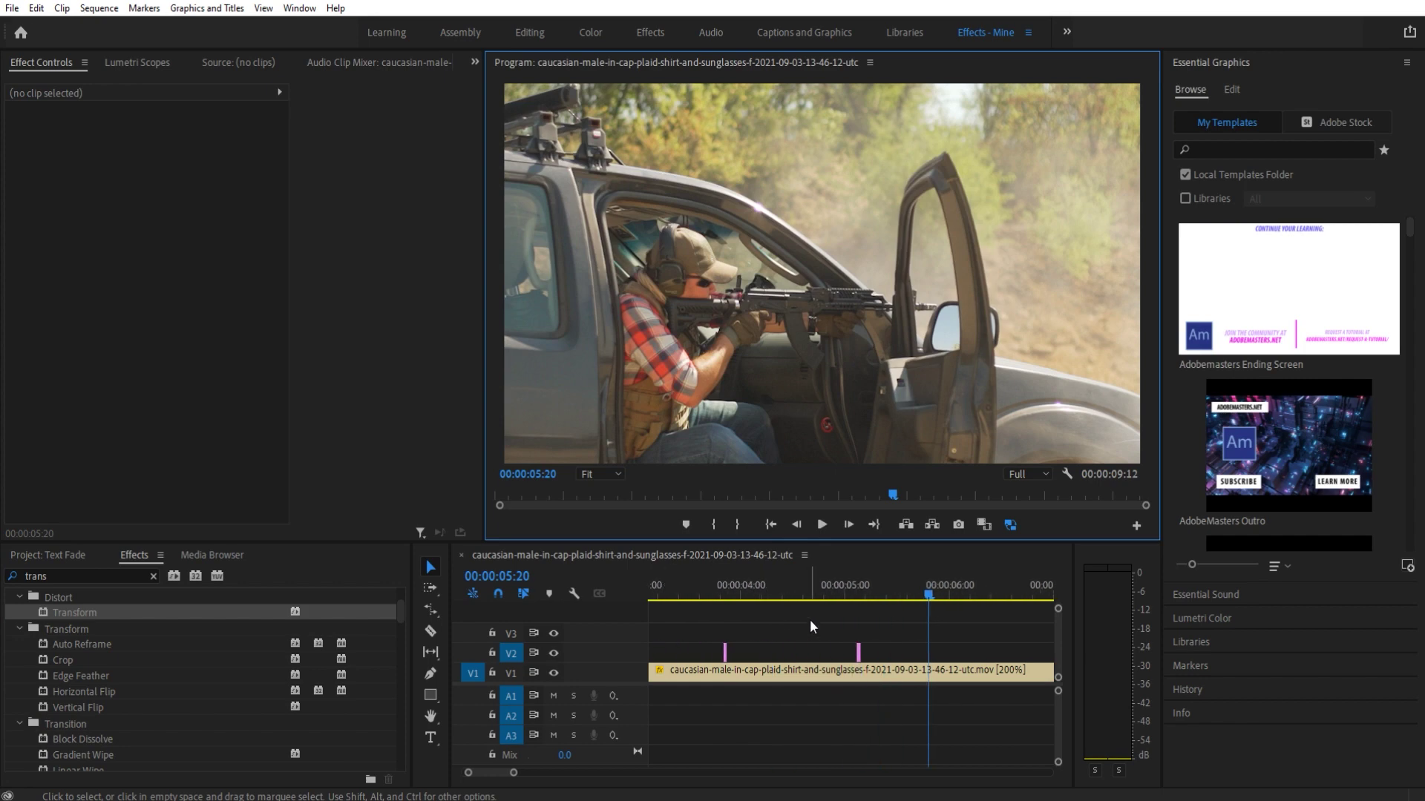
pyautogui.moveTo(892, 631); pyautogui.dragTo(681, 659)
pyautogui.click(682, 659)
pyautogui.click(755, 668)
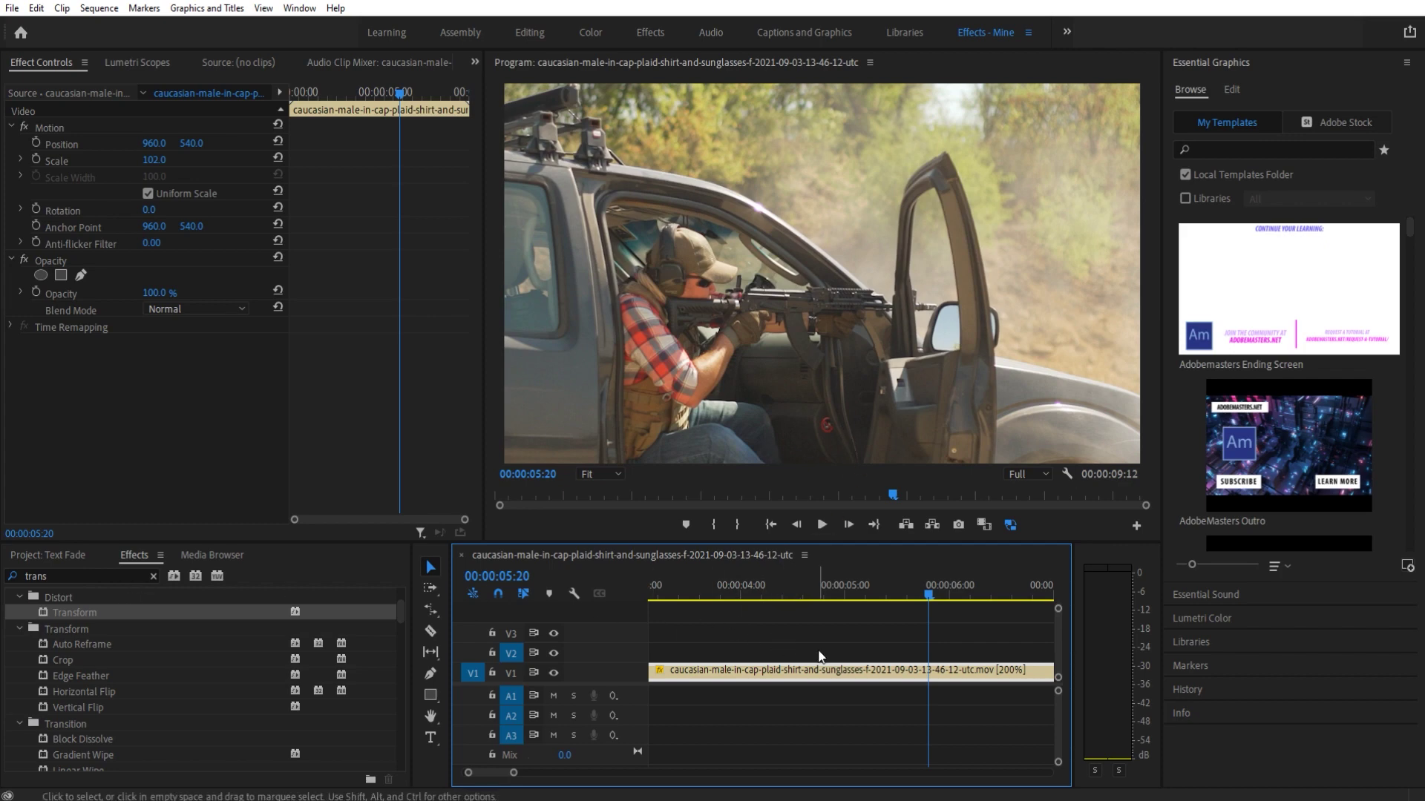
# Place the project's Adjustment Layer on track V2 above the footage, starting at the beginning of the sequence
pyautogui.click(59, 558)
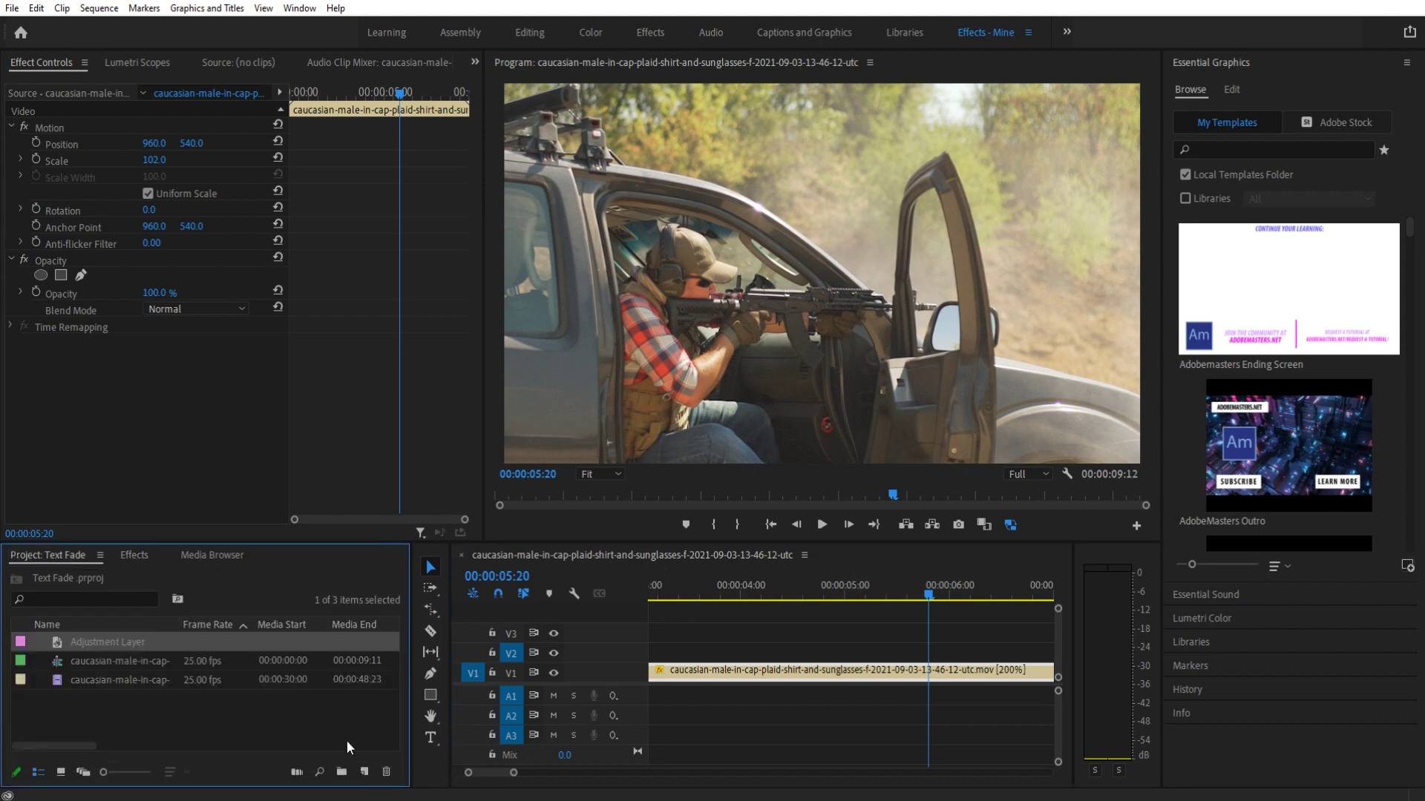
pyautogui.click(364, 772)
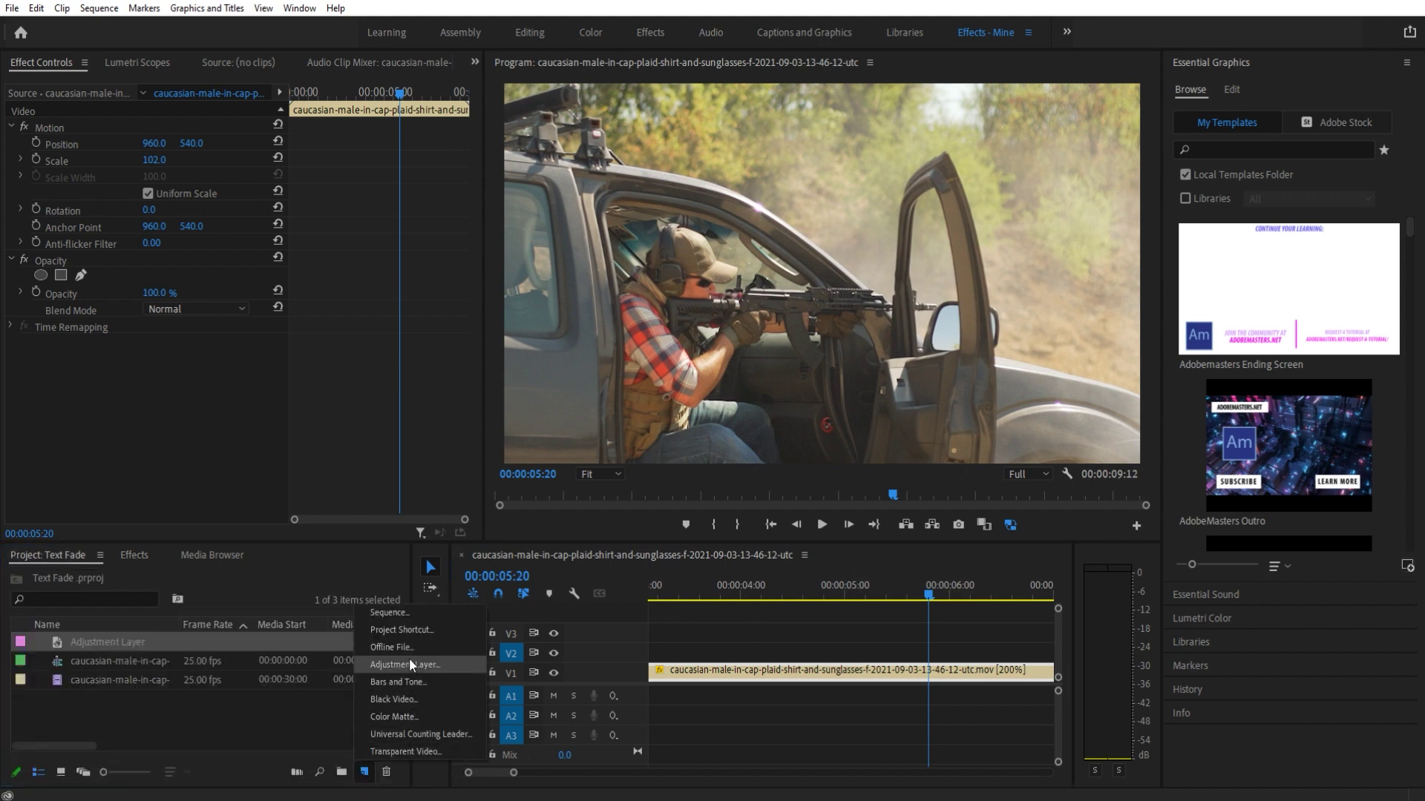
pyautogui.click(111, 643)
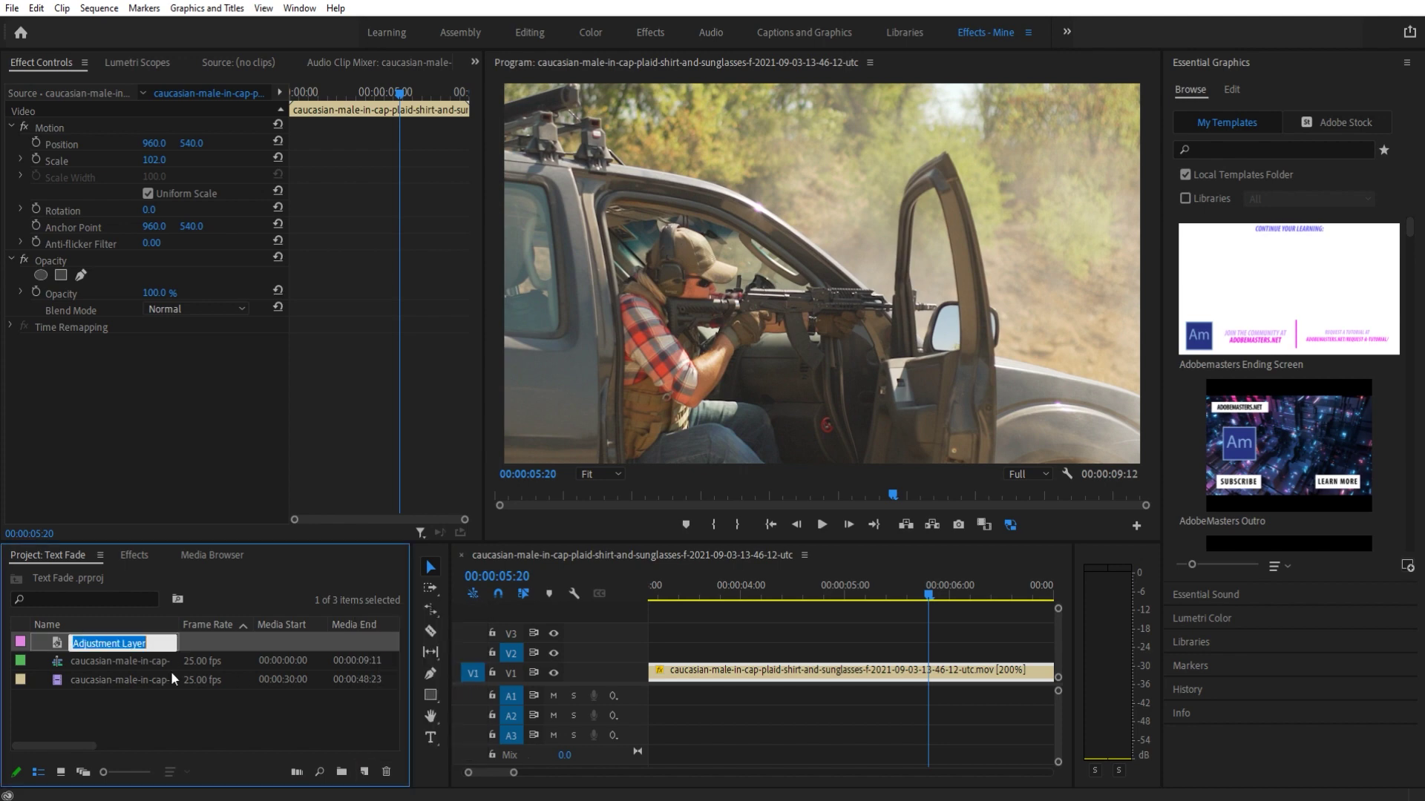
pyautogui.moveTo(145, 648); pyautogui.dragTo(618, 656)
pyautogui.scroll(-4, 733, 646)
pyautogui.scroll(-1, 724, 647)
pyautogui.click(678, 590)
# Apply the Transform video effect to the adjustment layer on V2
pyautogui.click(135, 555)
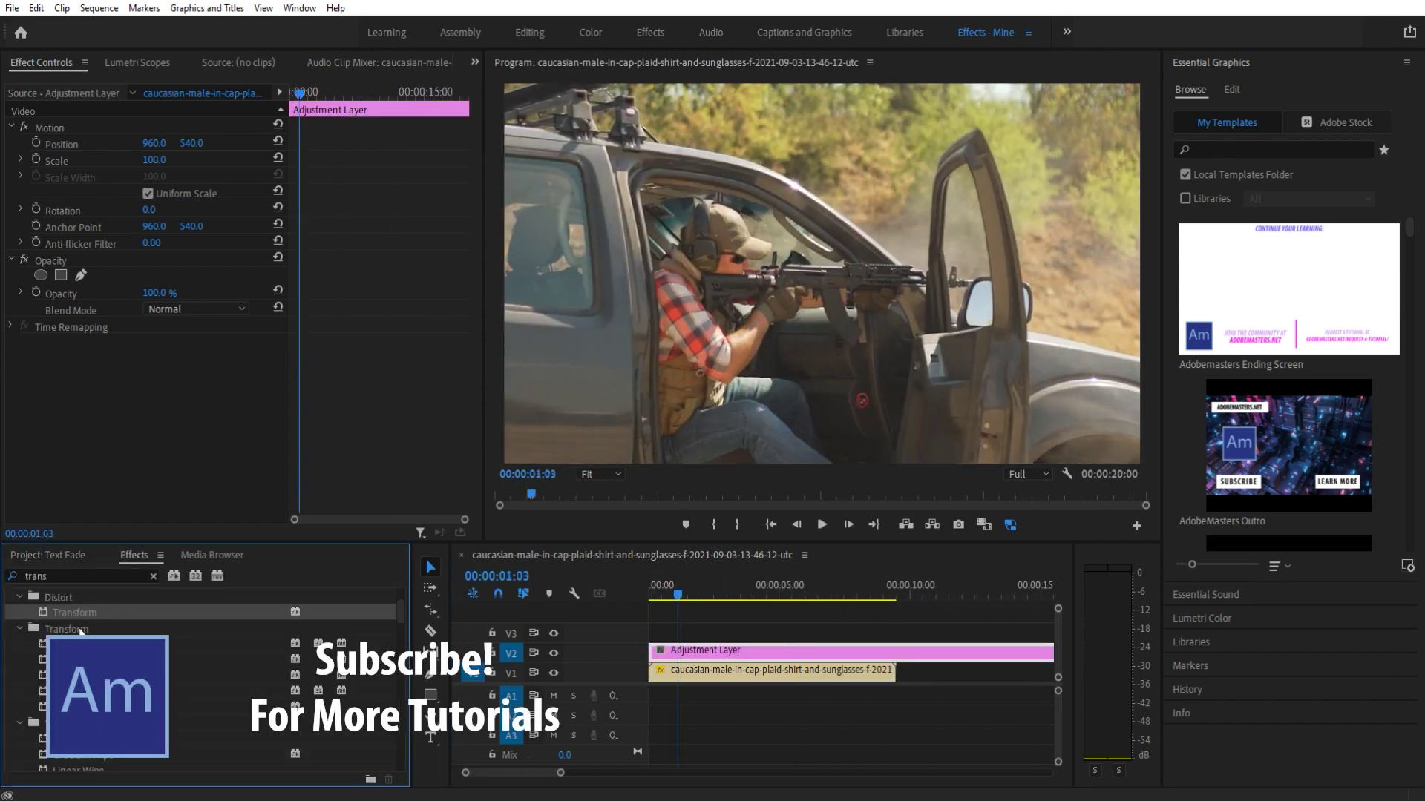
pyautogui.click(54, 576)
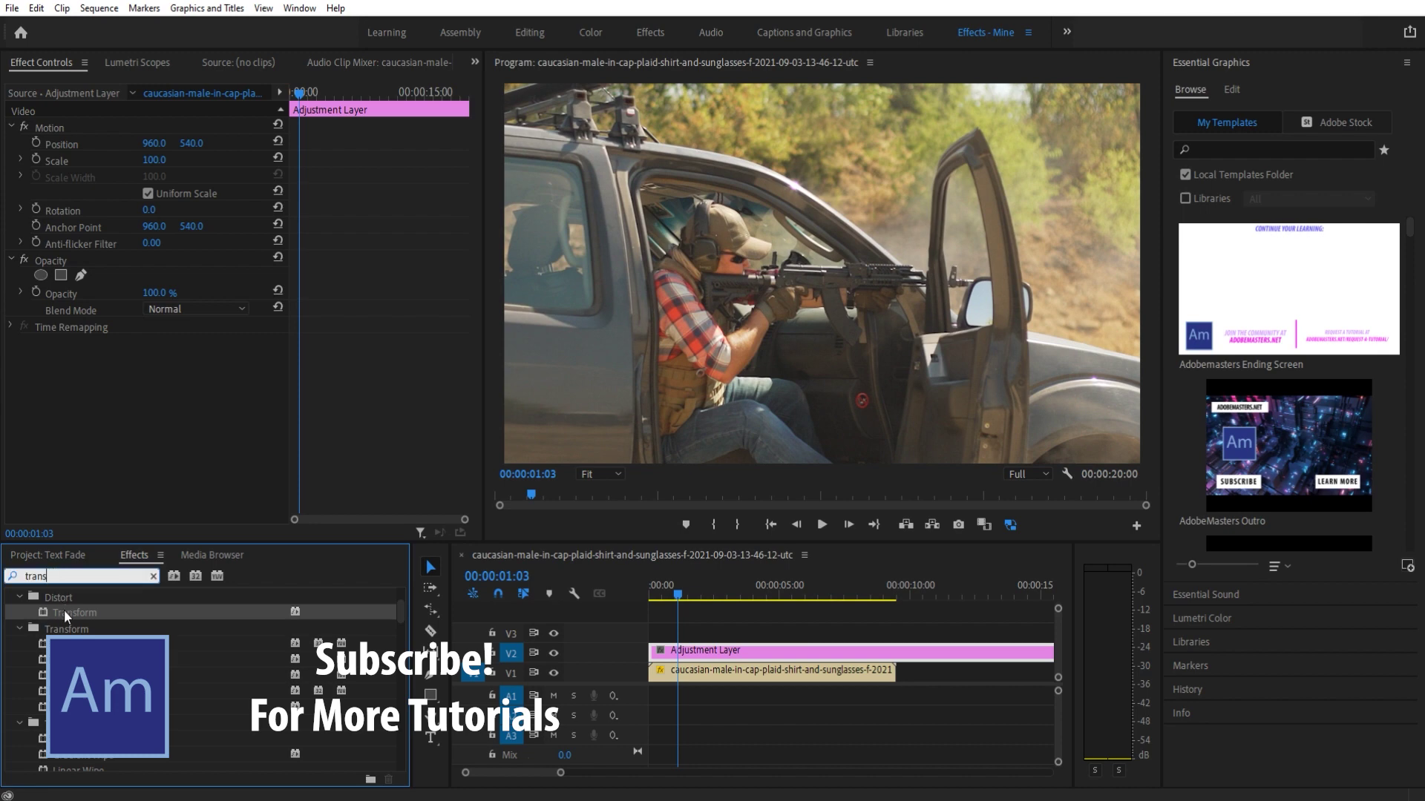
pyautogui.moveTo(65, 613); pyautogui.dragTo(722, 650)
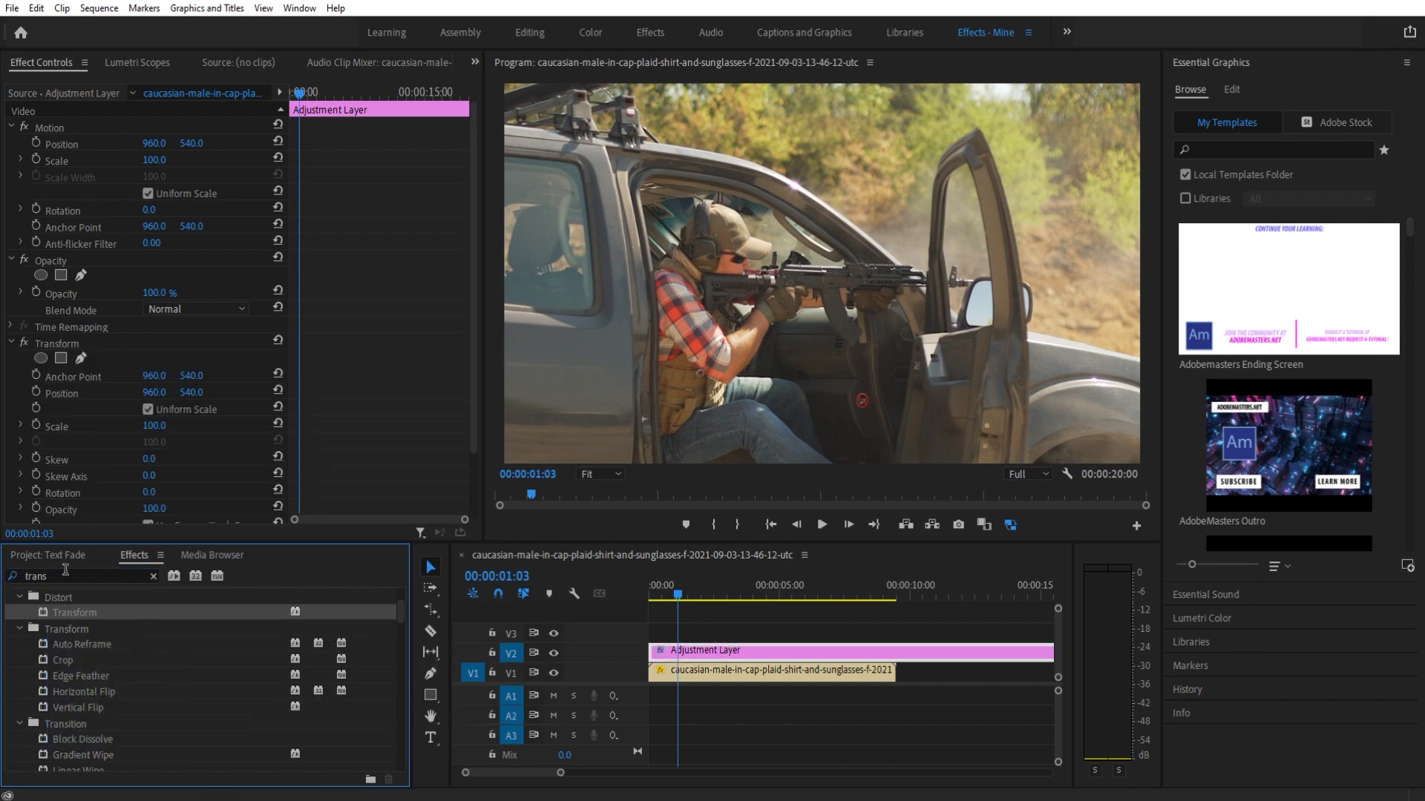
# Search the effects for "direction" and apply Directional Blur to the adjustment layer
pyautogui.moveTo(64, 572); pyautogui.dragTo(11, 578)
pyautogui.press('BackSpace')
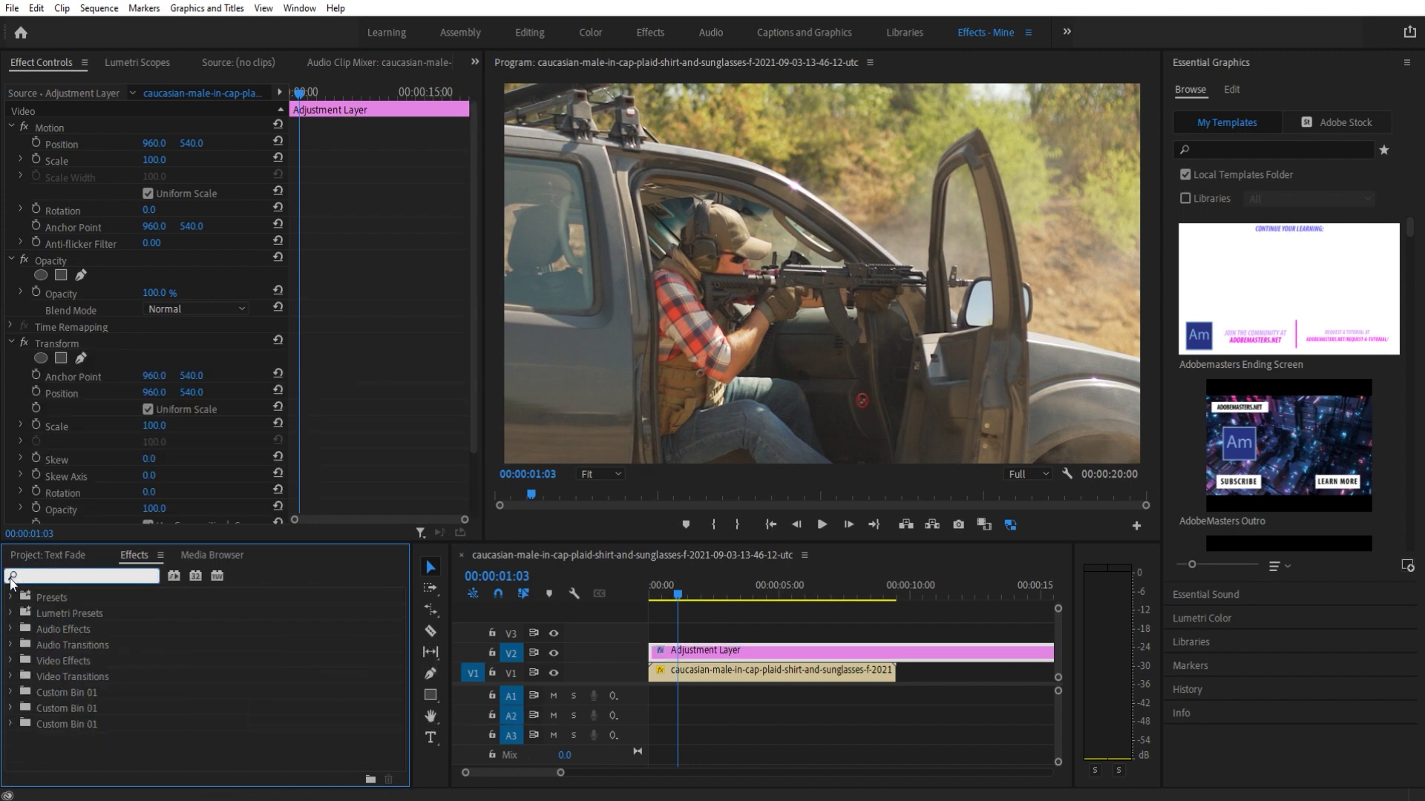
pyautogui.write('direction')
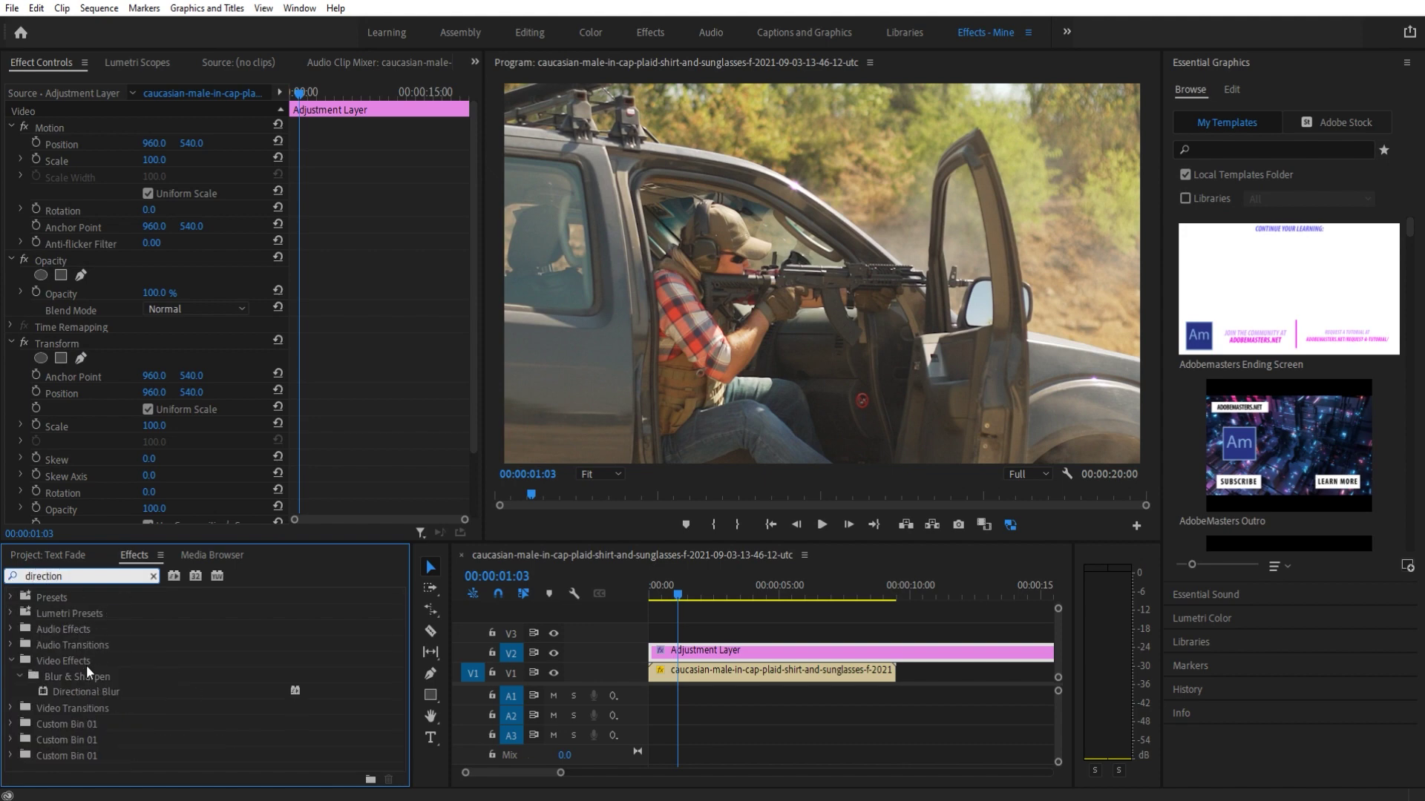
pyautogui.moveTo(77, 691); pyautogui.dragTo(729, 652)
pyautogui.scroll(-5, 208, 475)
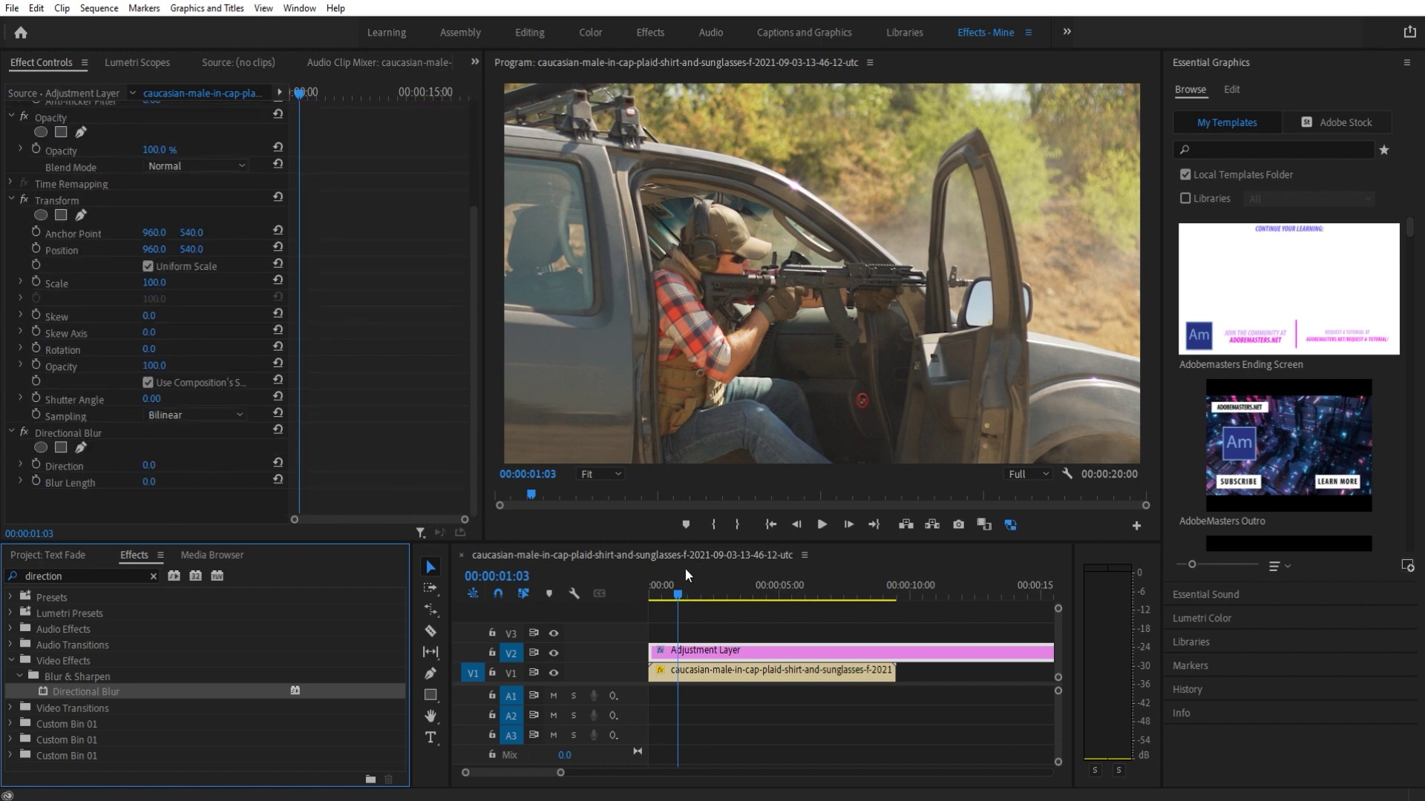
# At 00:00:03:20, set the Directional Blur's Blur Length to 18 and its Direction to 90°
pyautogui.moveTo(690, 575); pyautogui.dragTo(751, 577)
pyautogui.click(798, 525)
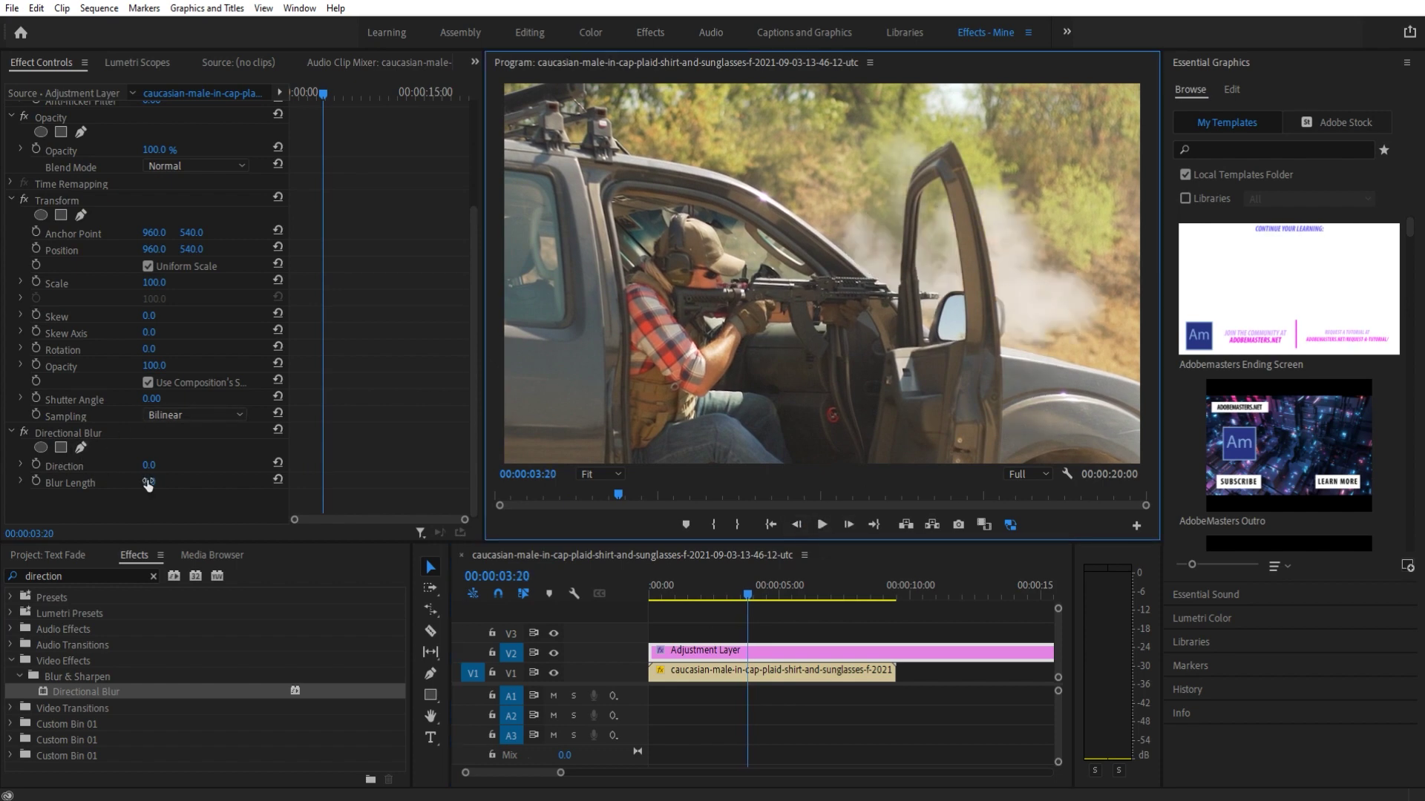
pyautogui.moveTo(148, 482); pyautogui.dragTo(161, 482)
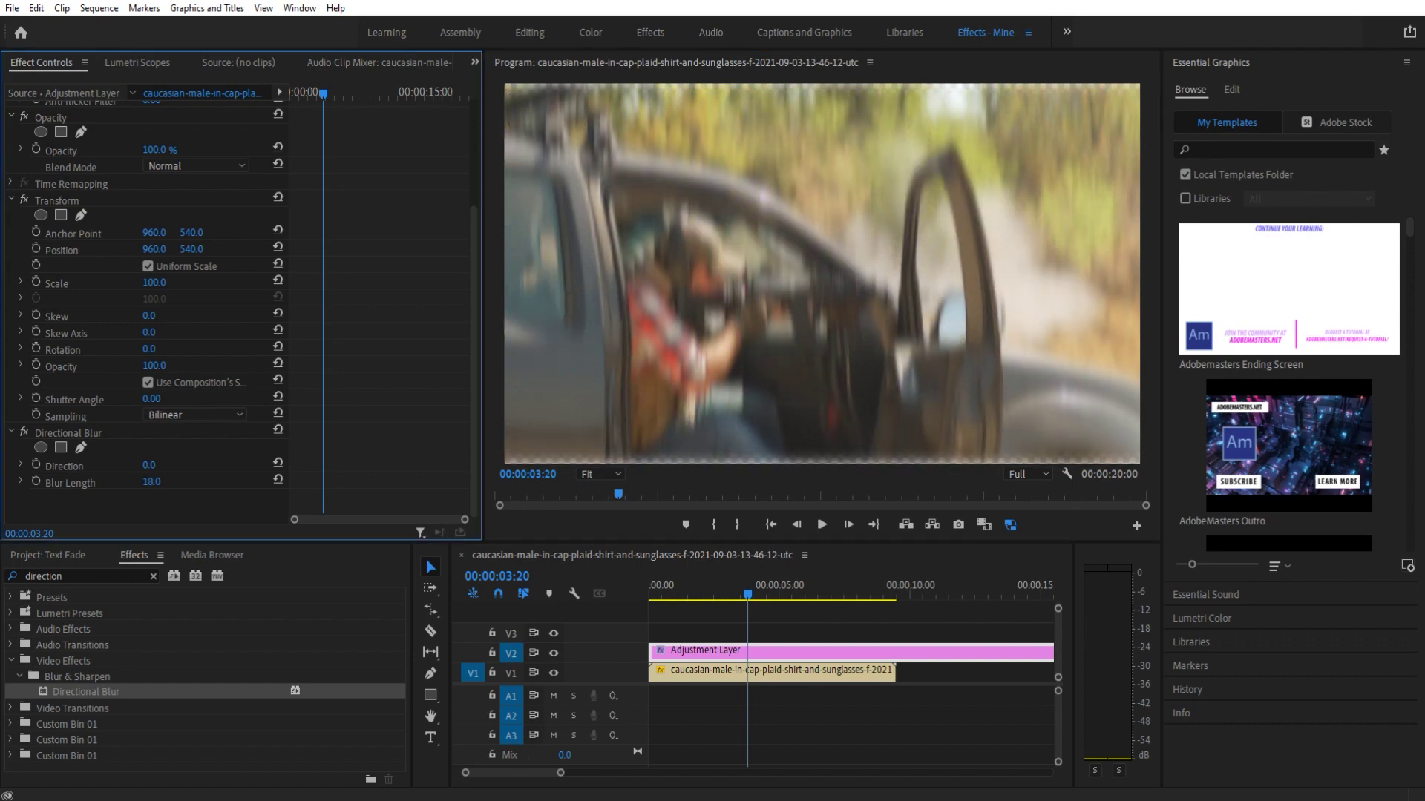
pyautogui.click(152, 466)
pyautogui.write('90')
pyautogui.press('Return')
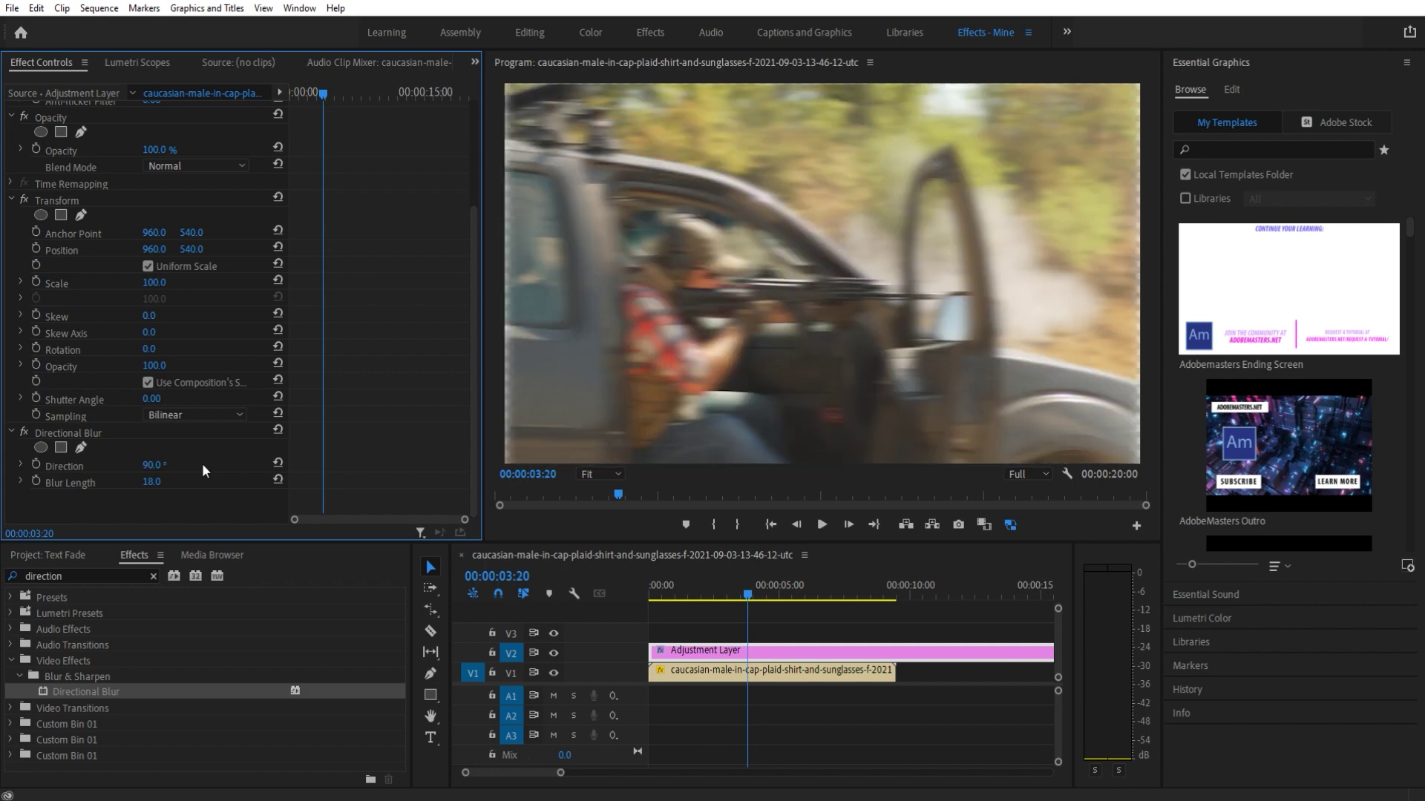
pyautogui.rightClick(213, 461)
pyautogui.click(897, 603)
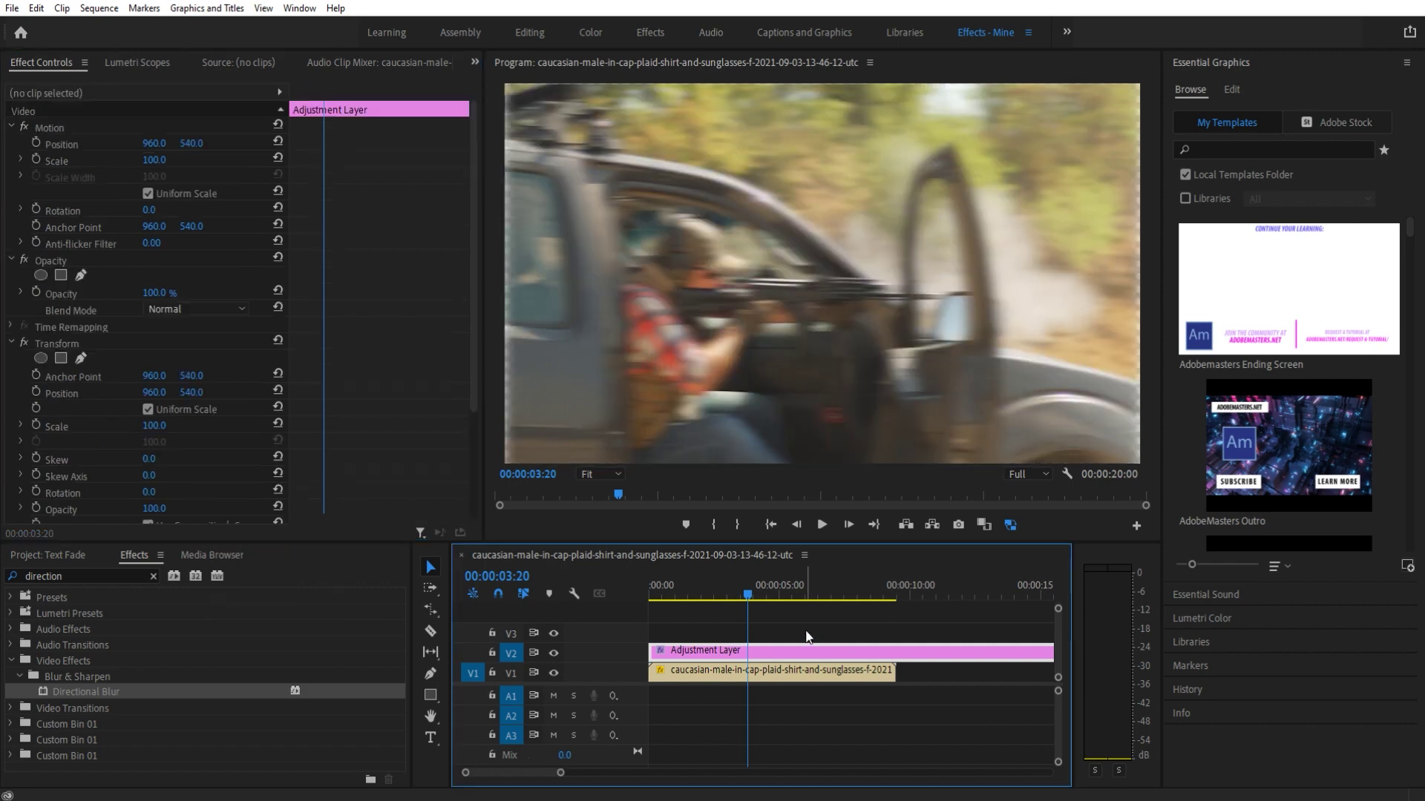
# Set the Scale of the adjustment layer's Transform effect to 104
pyautogui.click(780, 650)
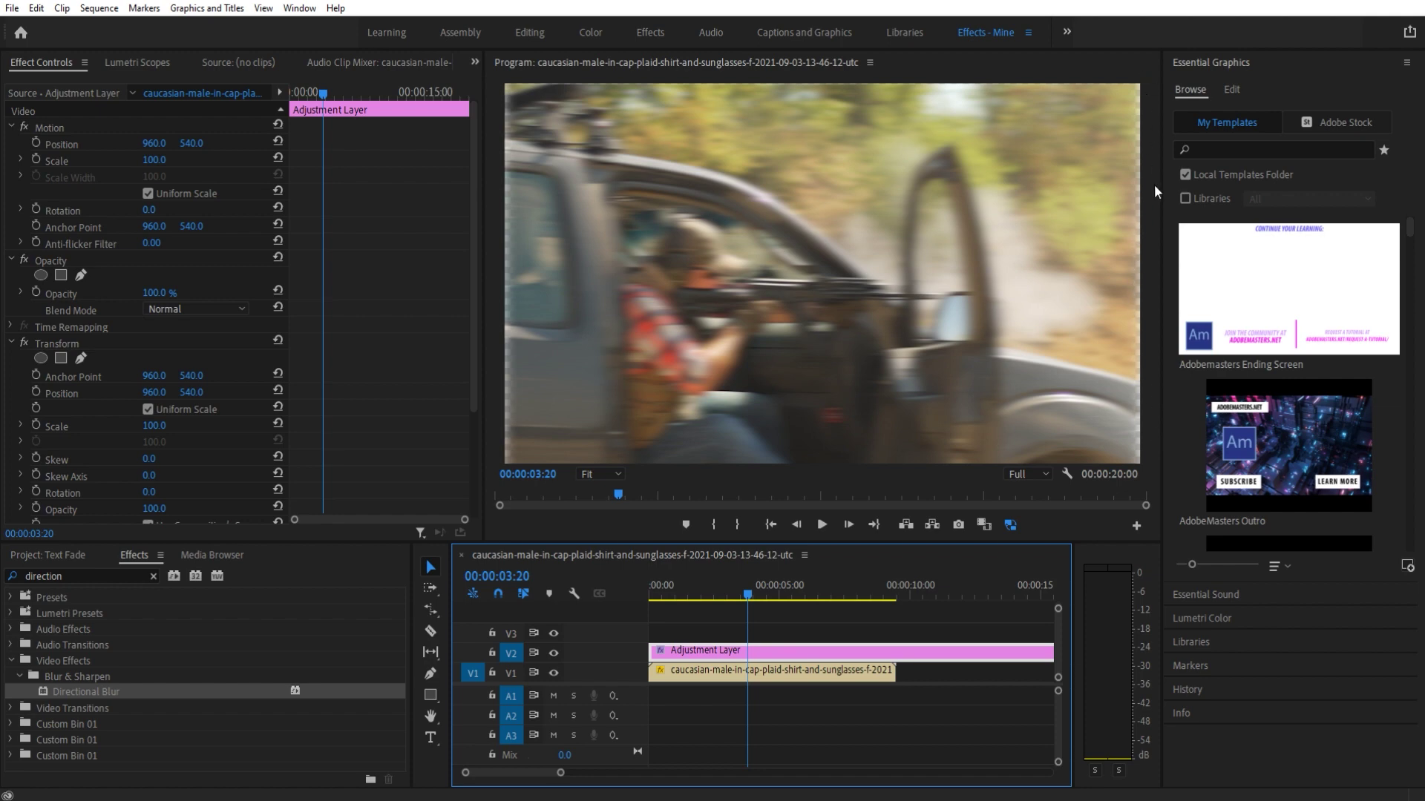
pyautogui.scroll(-5, 247, 436)
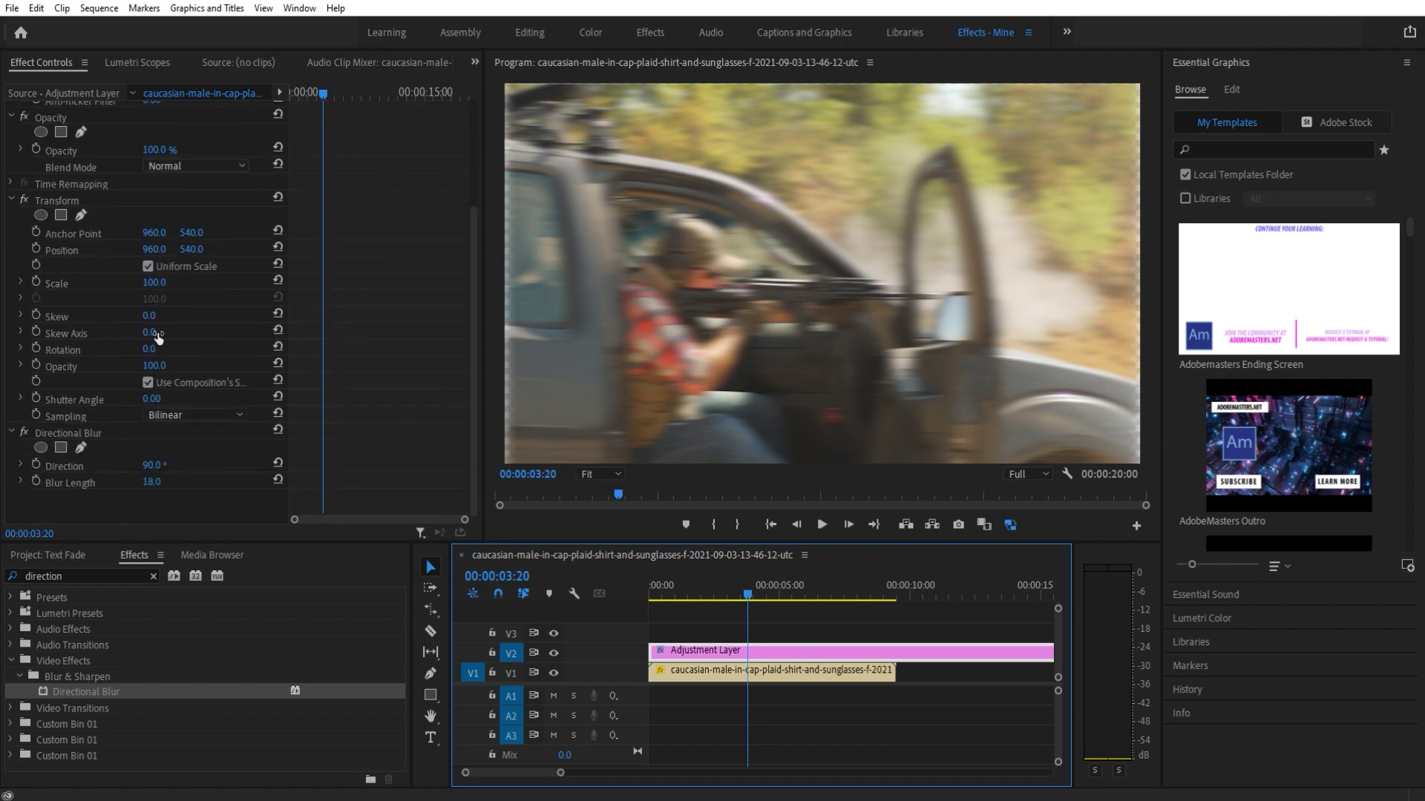
pyautogui.click(160, 282)
pyautogui.write('104')
pyautogui.press('Return')
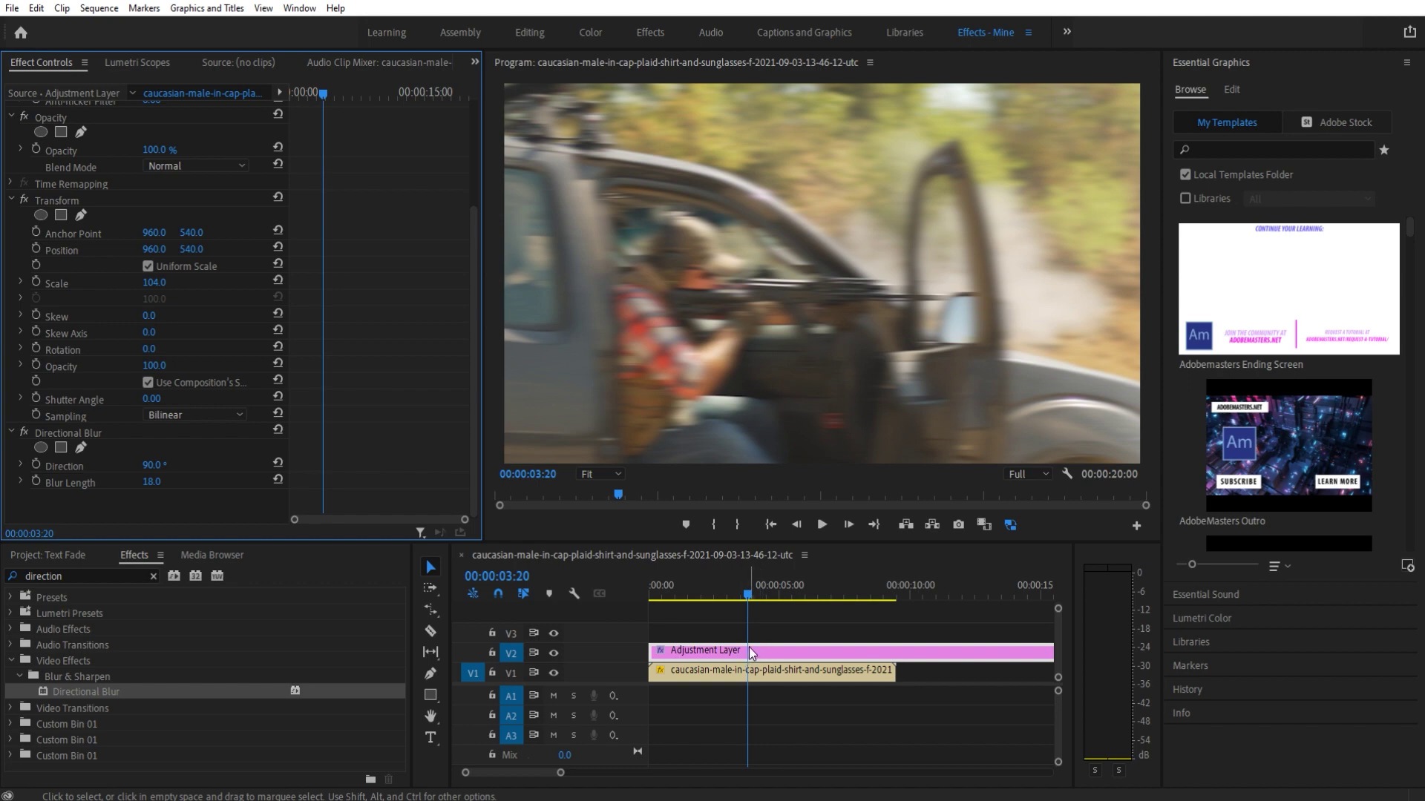
# Split the adjustment layer at 00:00:03:20 and delete the part before the cut
pyautogui.scroll(6, 750, 647)
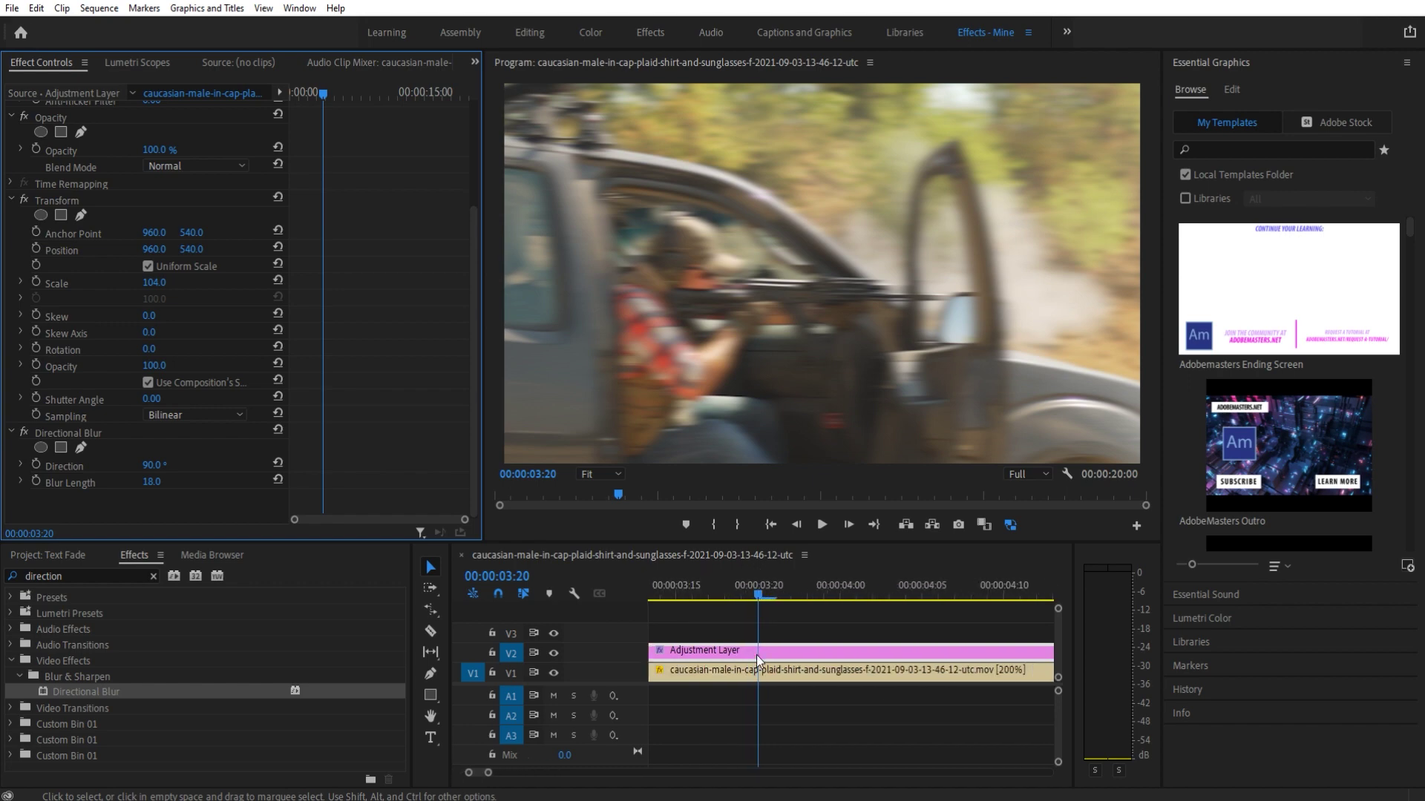
pyautogui.press('c')
pyautogui.click(757, 650)
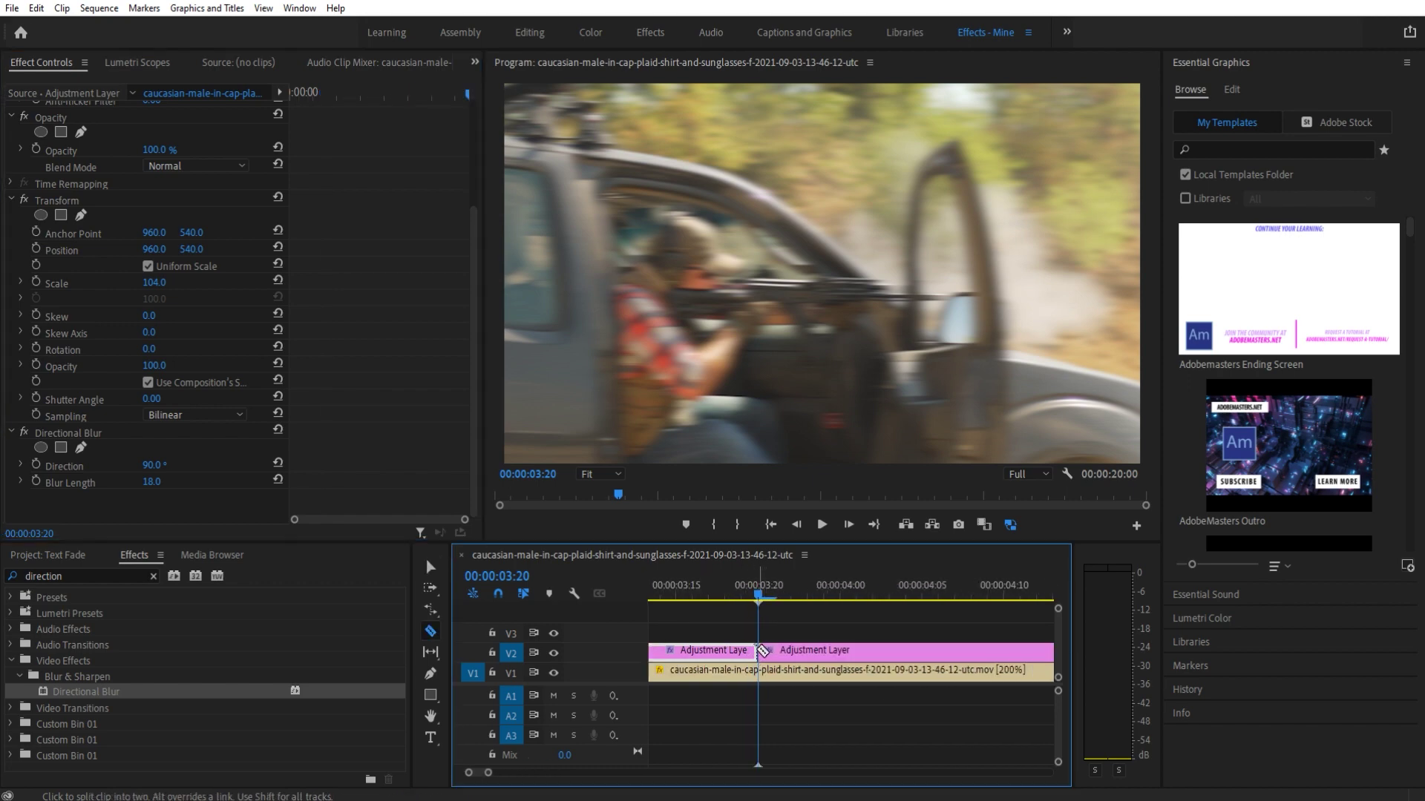
pyautogui.press('v')
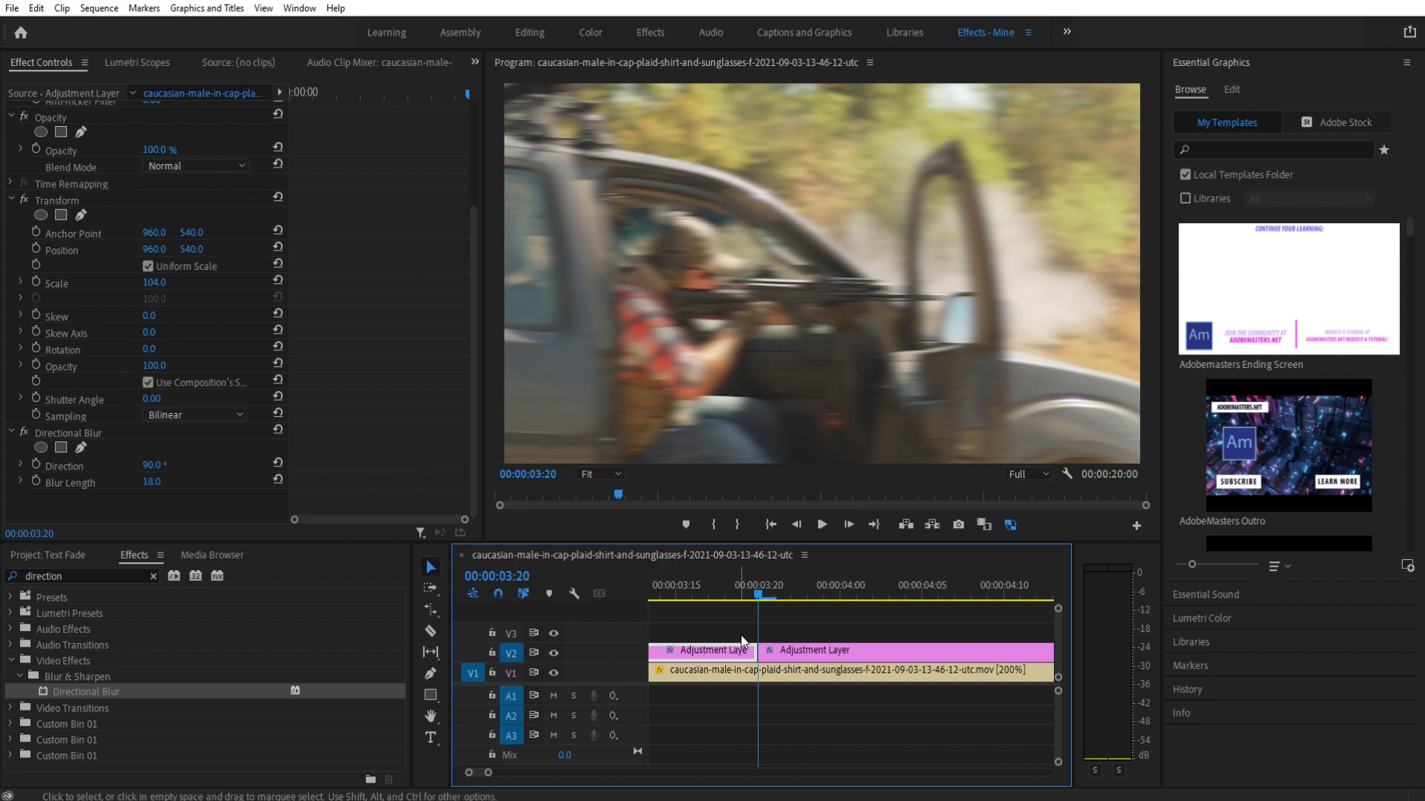
pyautogui.press('c')
pyautogui.press('v')
pyautogui.press('Delete')
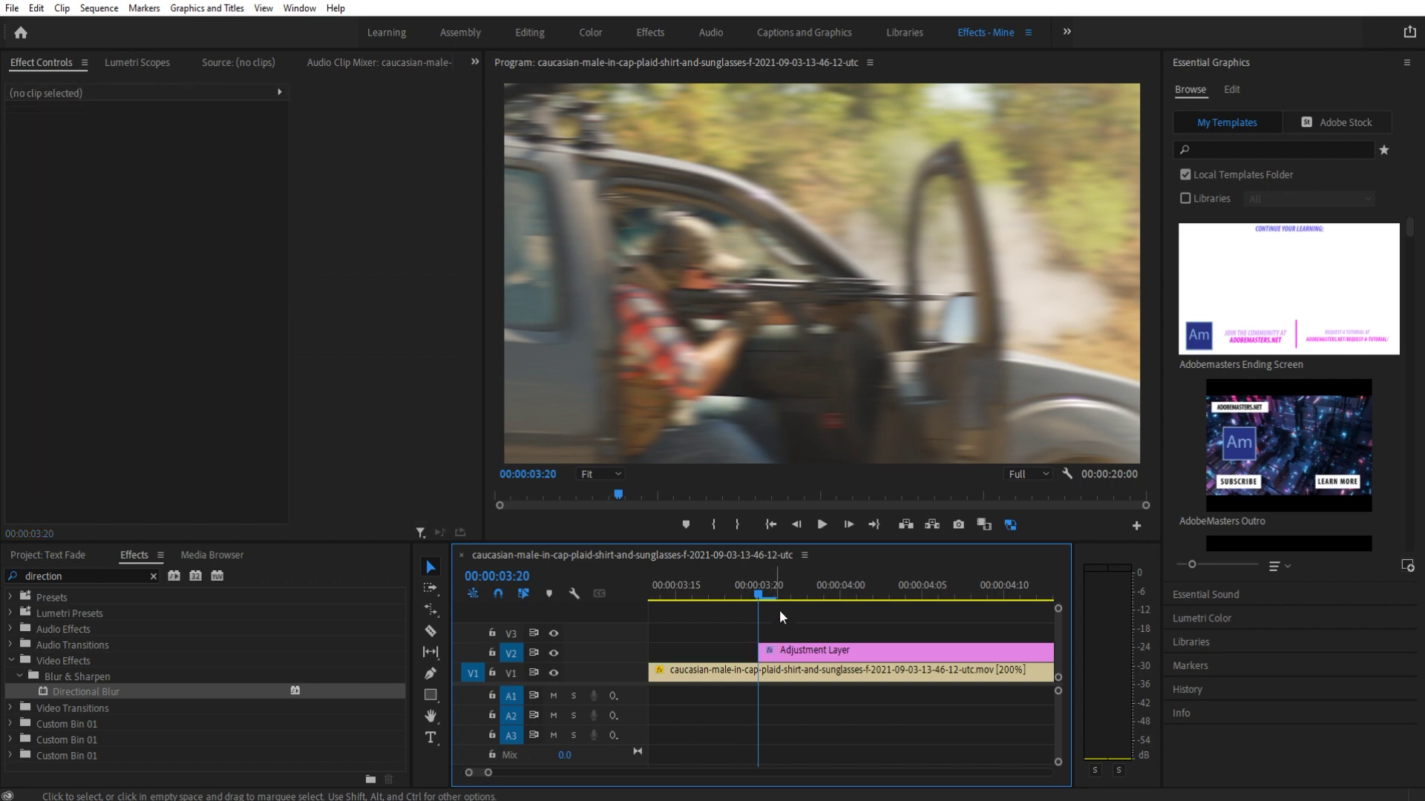
# Split the adjustment layer one frame further on, at 00:00:03:21, and delete everything after the cut
pyautogui.click(848, 525)
pyautogui.press('c')
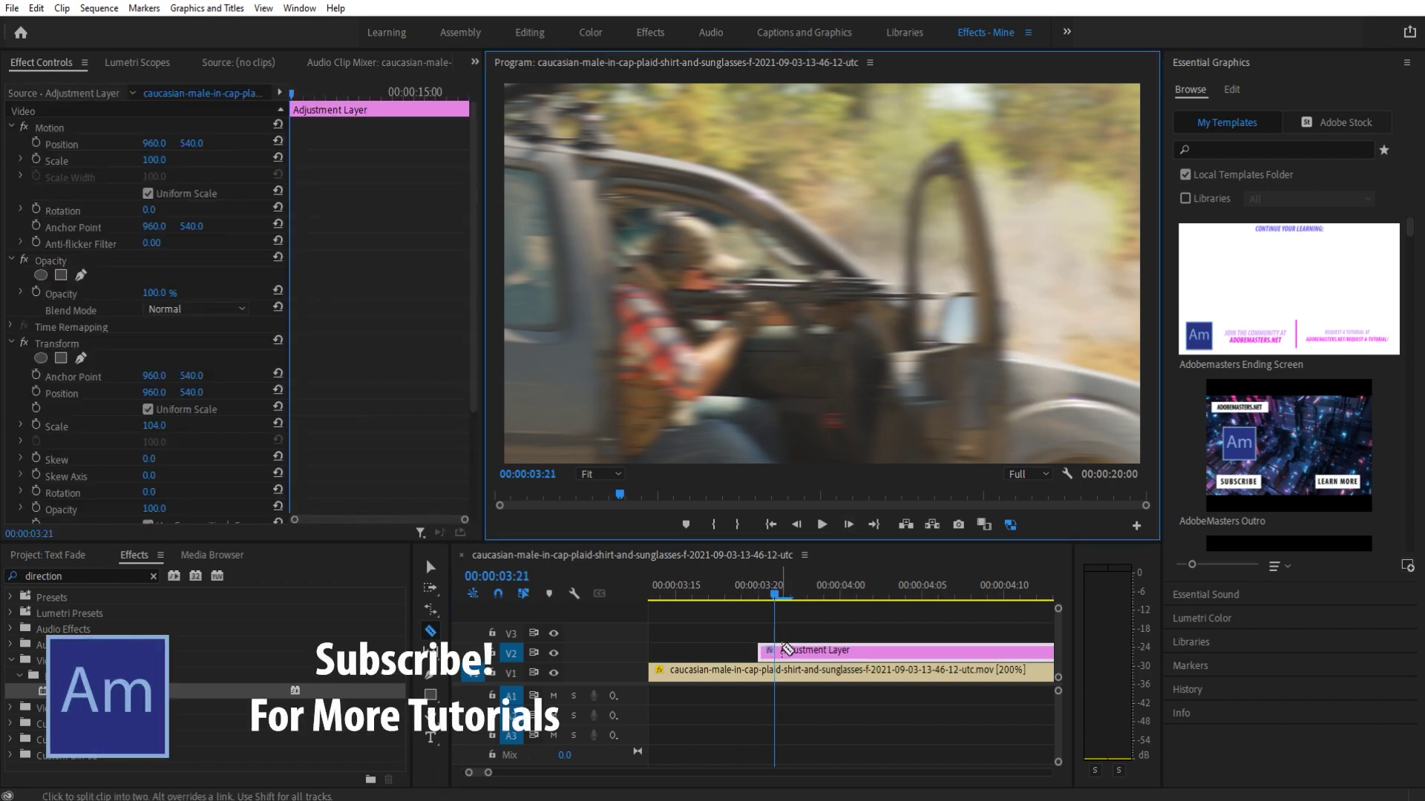
pyautogui.click(785, 650)
pyautogui.press('v')
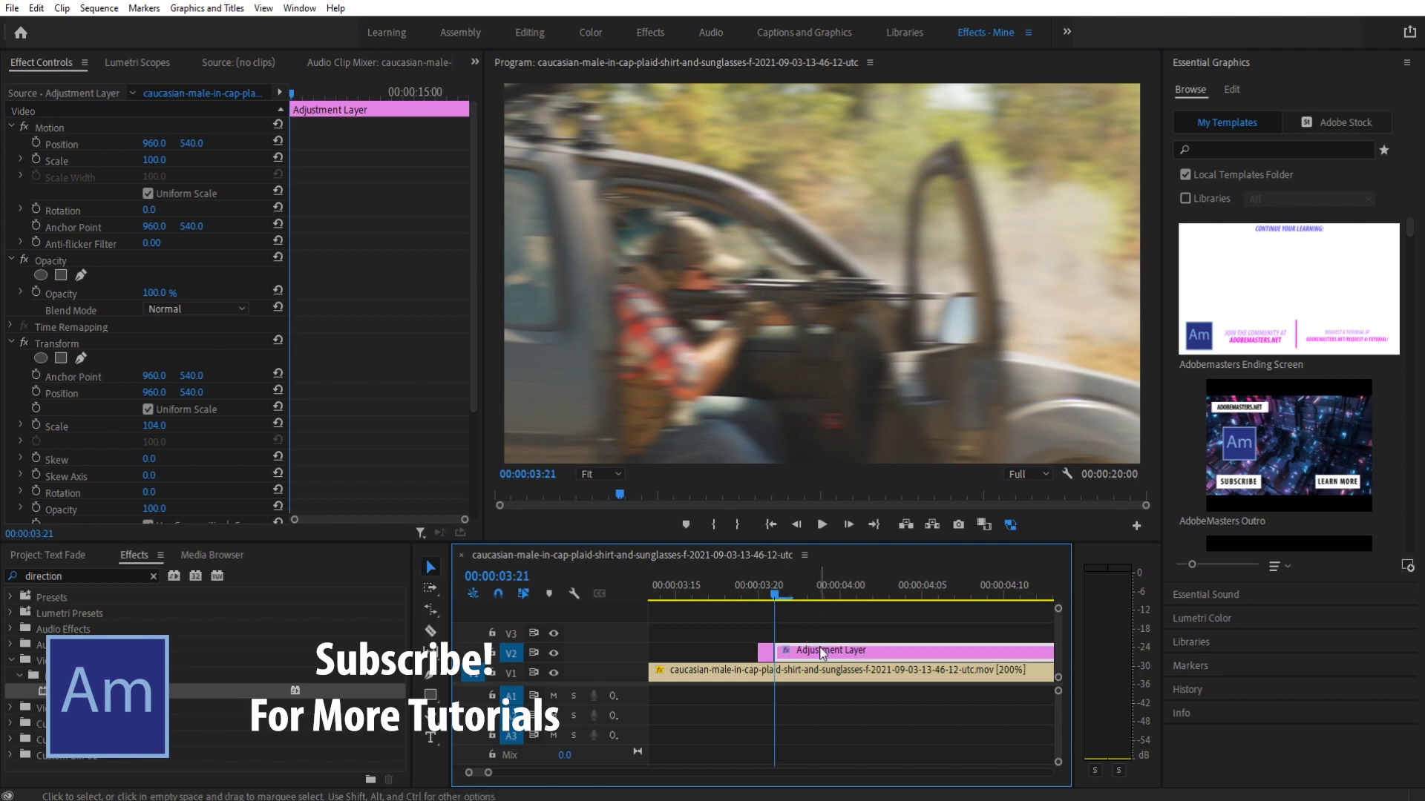
pyautogui.press('Delete')
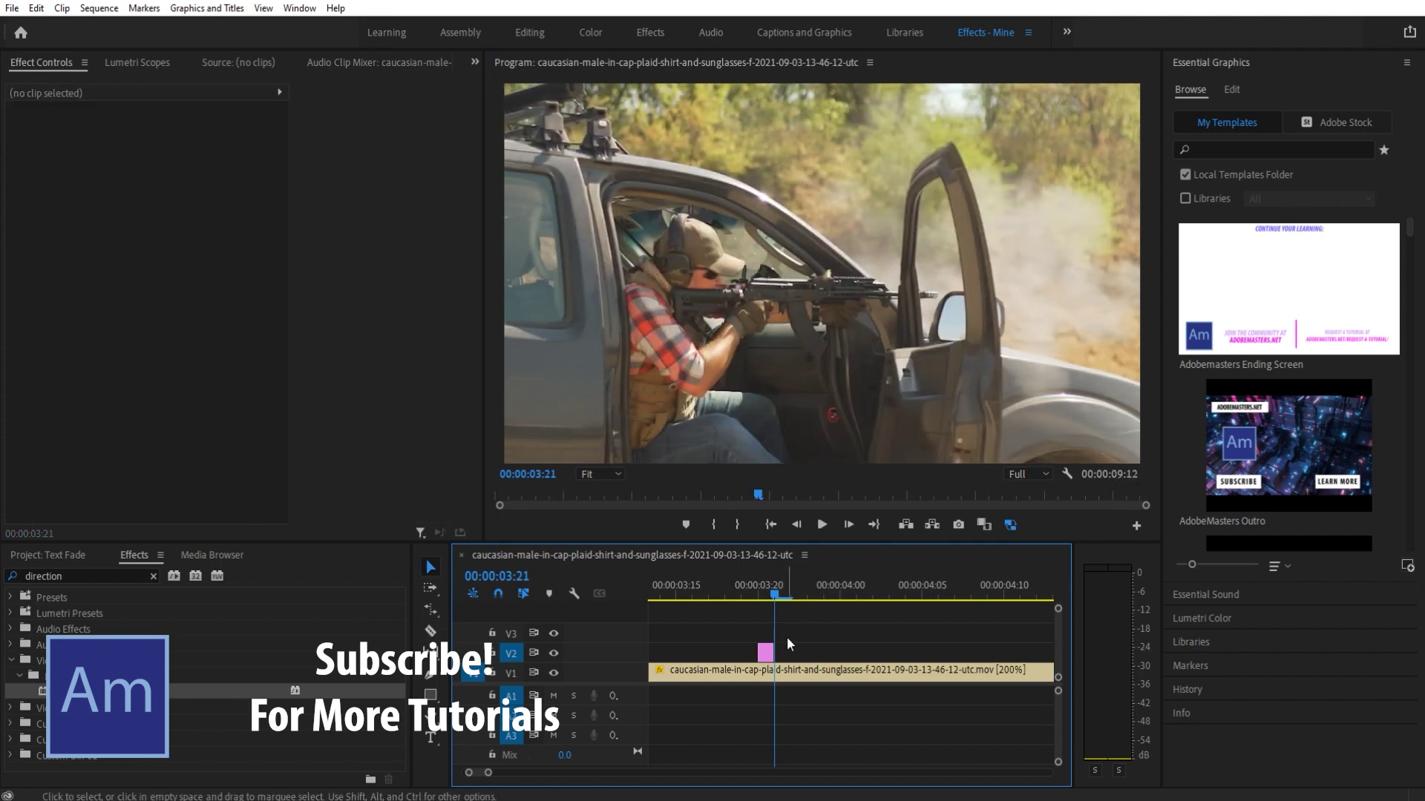
# Play back the sequence around the one-frame adjustment layer to check the blur
pyautogui.moveTo(777, 593); pyautogui.dragTo(746, 591)
pyautogui.press('space')
pyautogui.press('space')
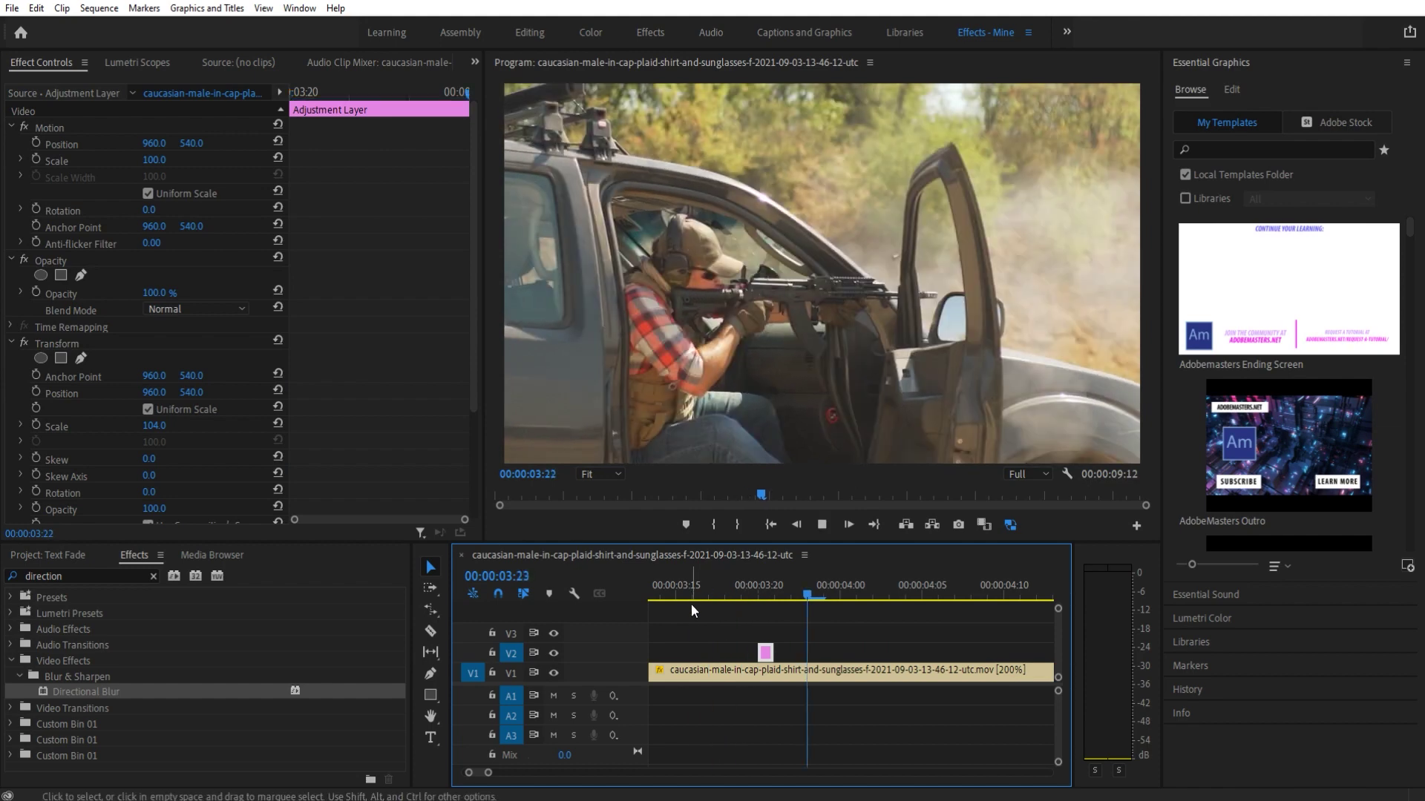
# At 00:00:03:20, add a four-point polygon mask to the Directional Blur and move it toward the frame's upper-left corner
pyautogui.click(757, 590)
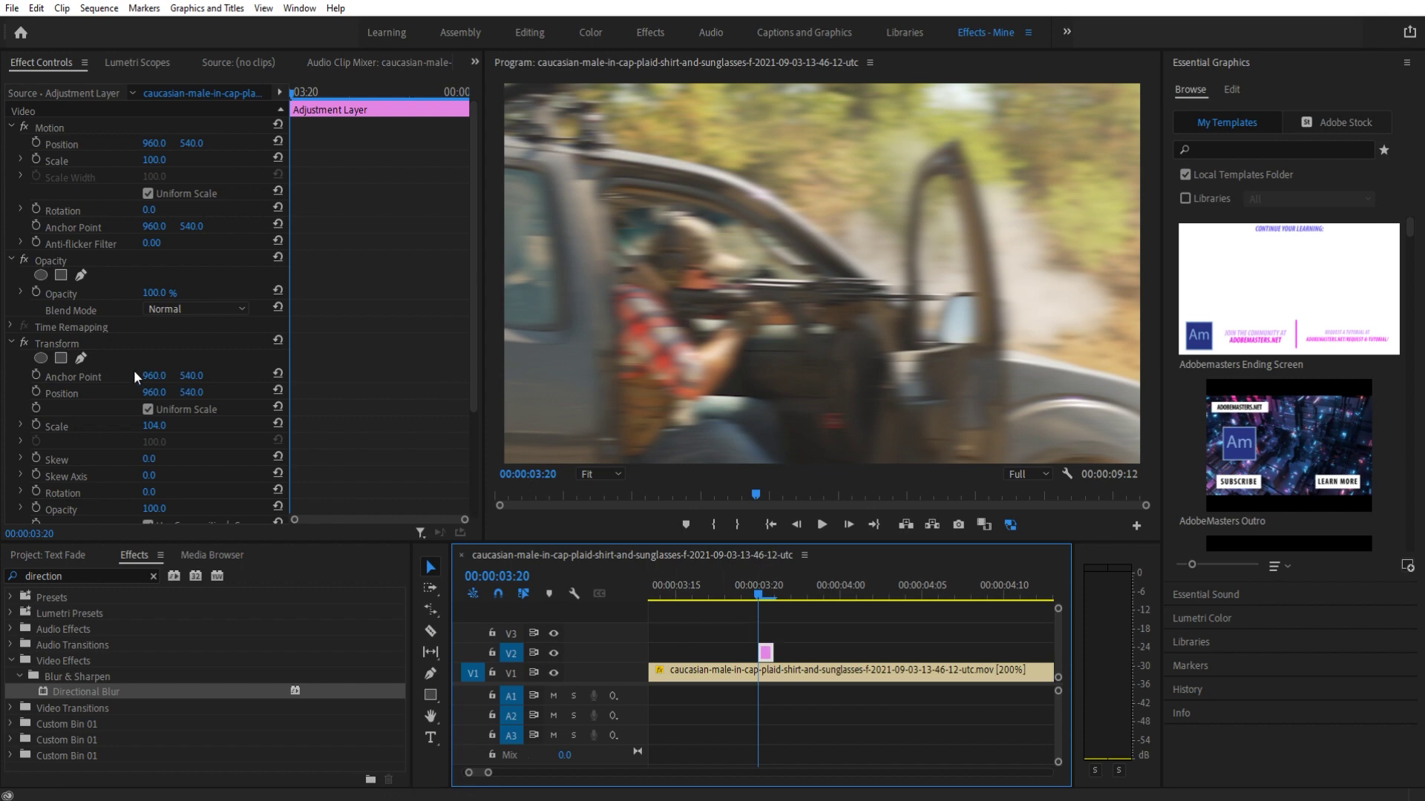
pyautogui.scroll(-5, 126, 371)
pyautogui.click(73, 438)
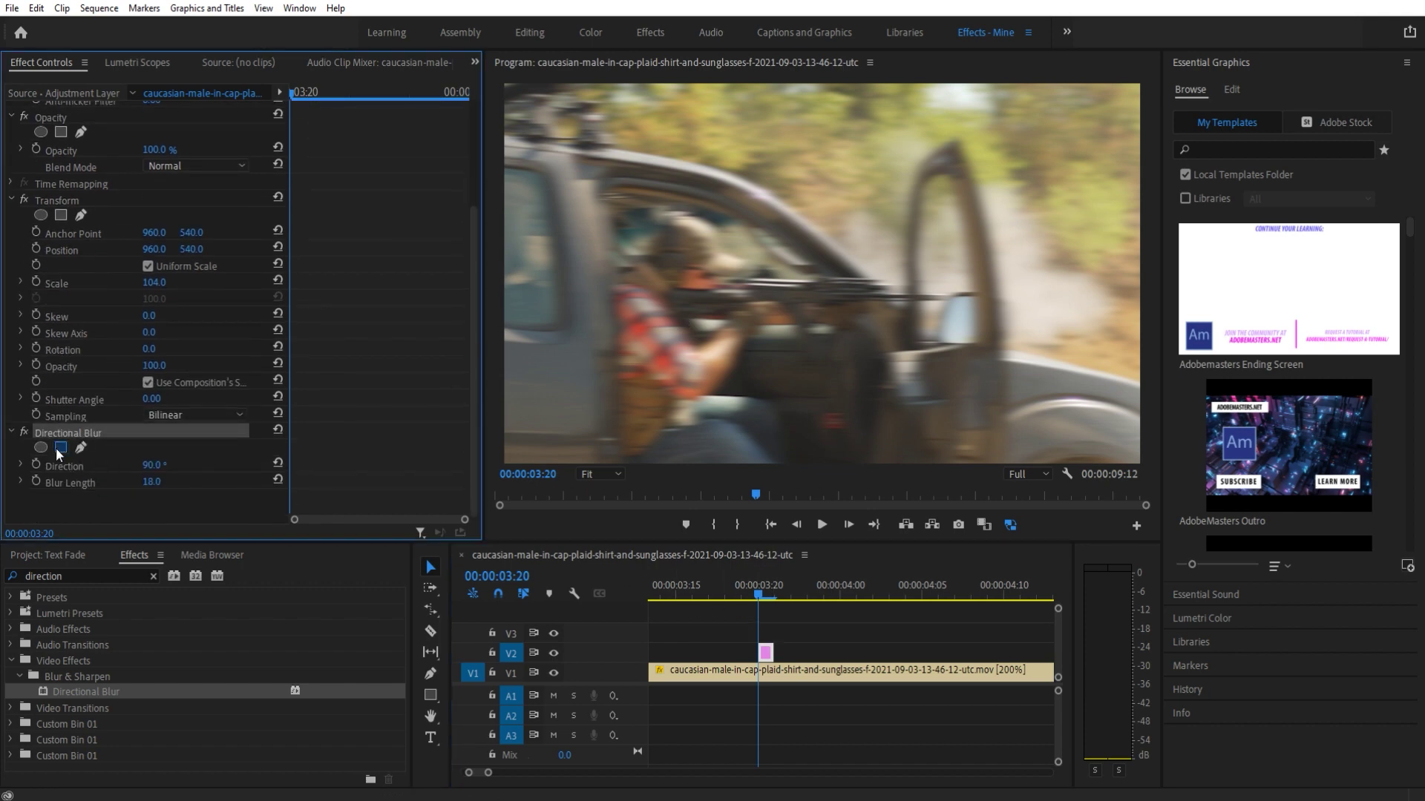
pyautogui.click(61, 446)
pyautogui.moveTo(798, 282); pyautogui.dragTo(666, 168)
# Reshape the Directional Blur mask so its corners extend past the frame, covering the shooter and truck cab up to the open door
pyautogui.click(616, 474)
pyautogui.click(599, 529)
pyautogui.moveTo(733, 211); pyautogui.dragTo(865, 281)
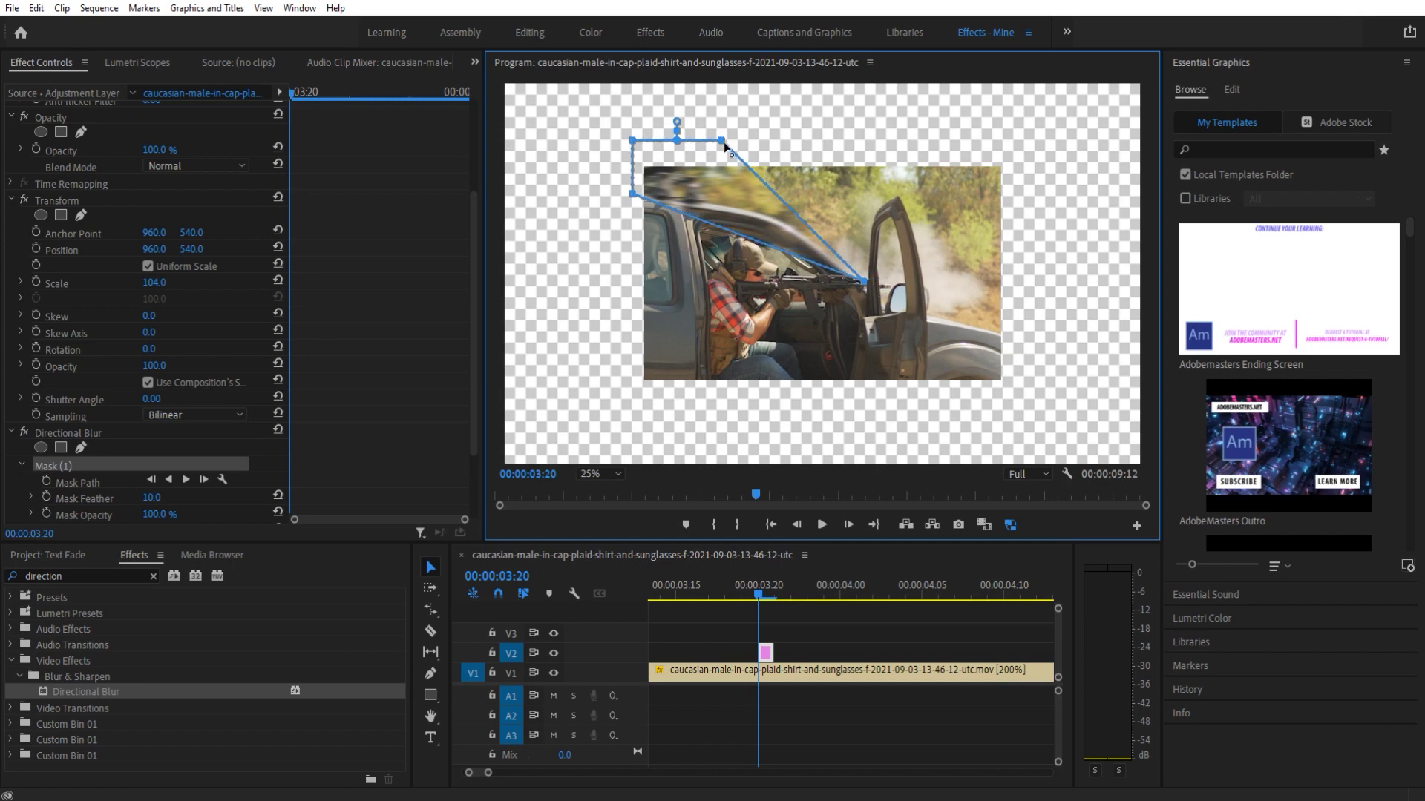
pyautogui.moveTo(723, 140); pyautogui.dragTo(827, 149)
pyautogui.moveTo(865, 283); pyautogui.dragTo(912, 421)
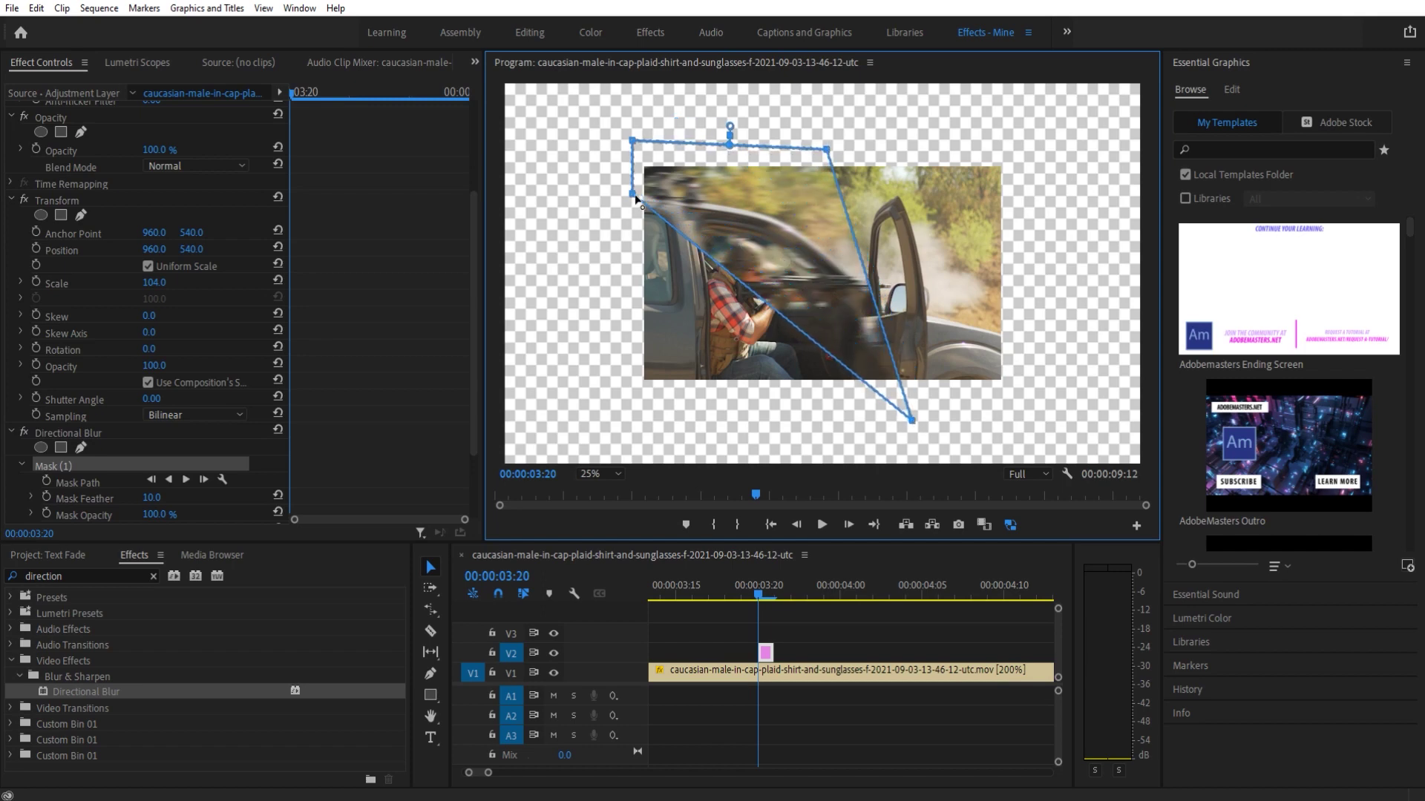
pyautogui.moveTo(633, 195); pyautogui.dragTo(618, 419)
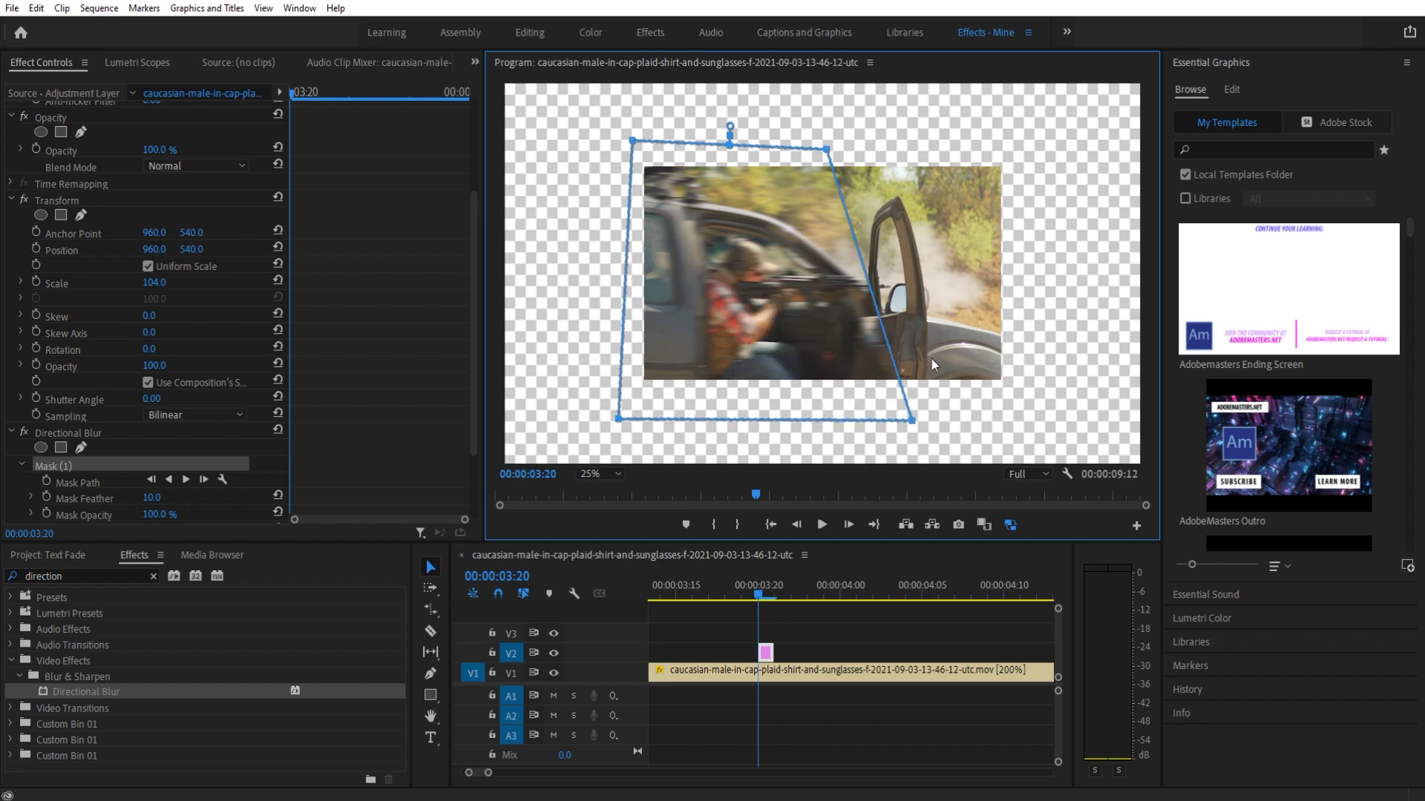
pyautogui.click(599, 474)
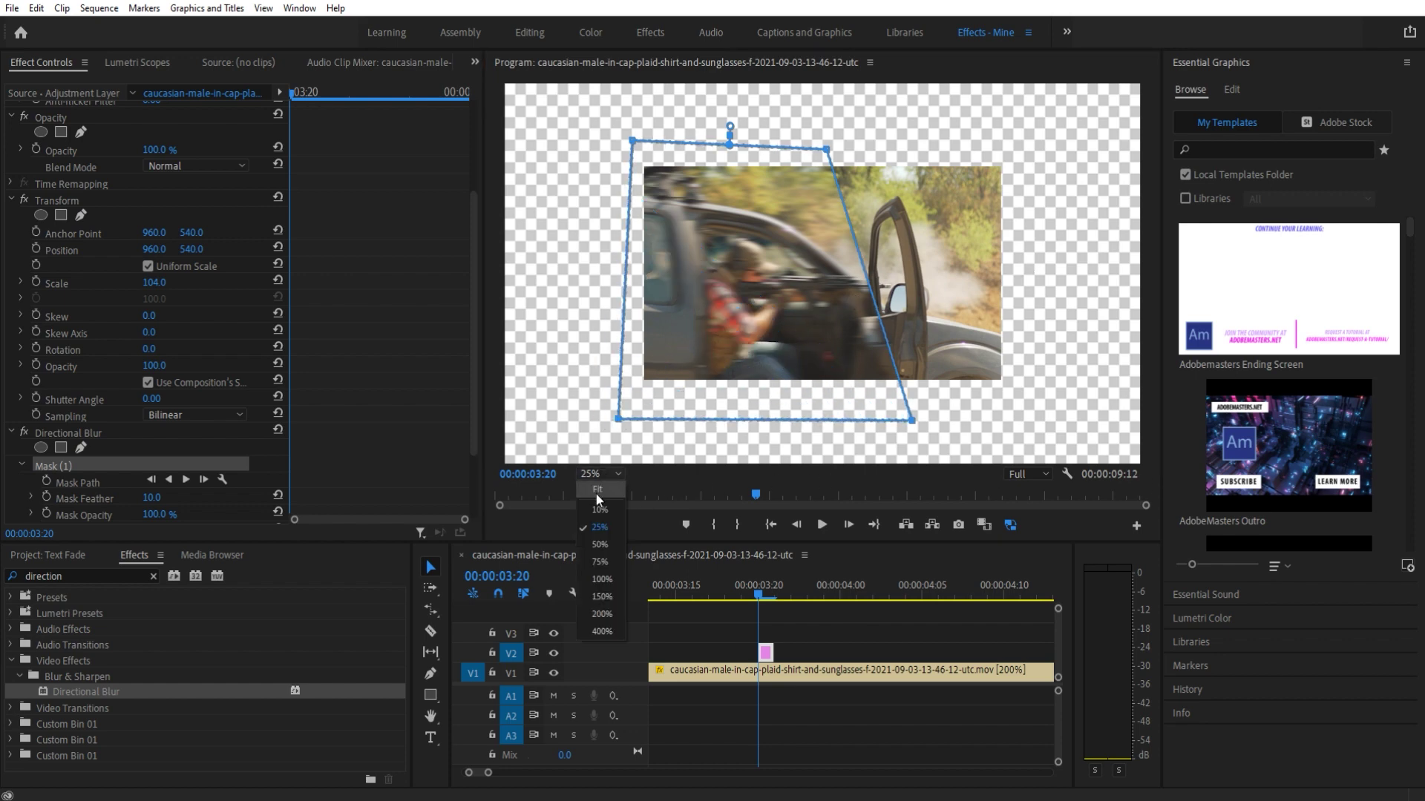
pyautogui.click(600, 489)
pyautogui.click(828, 620)
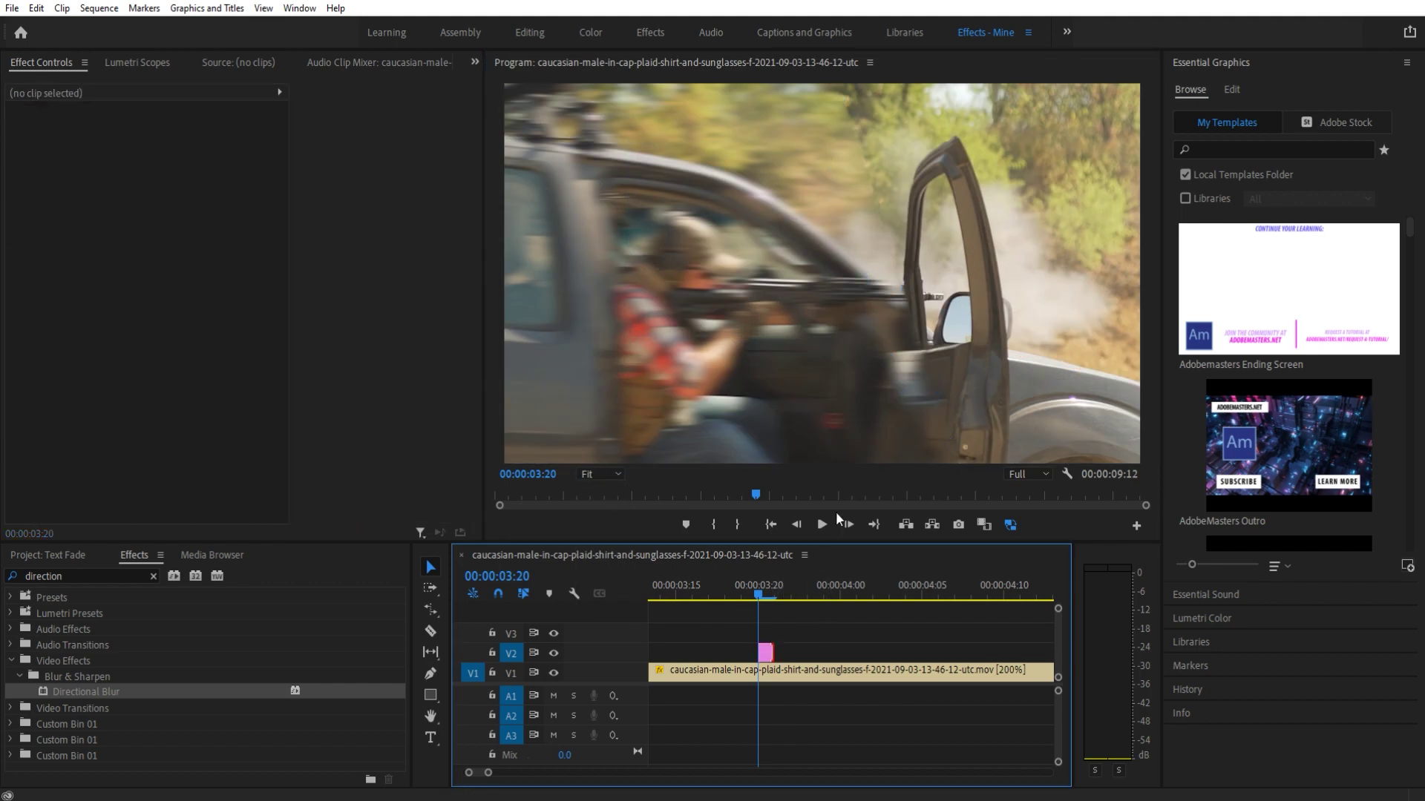
# Set the Mask Feather of the adjustment layer's Directional Blur mask to 181
pyautogui.click(764, 653)
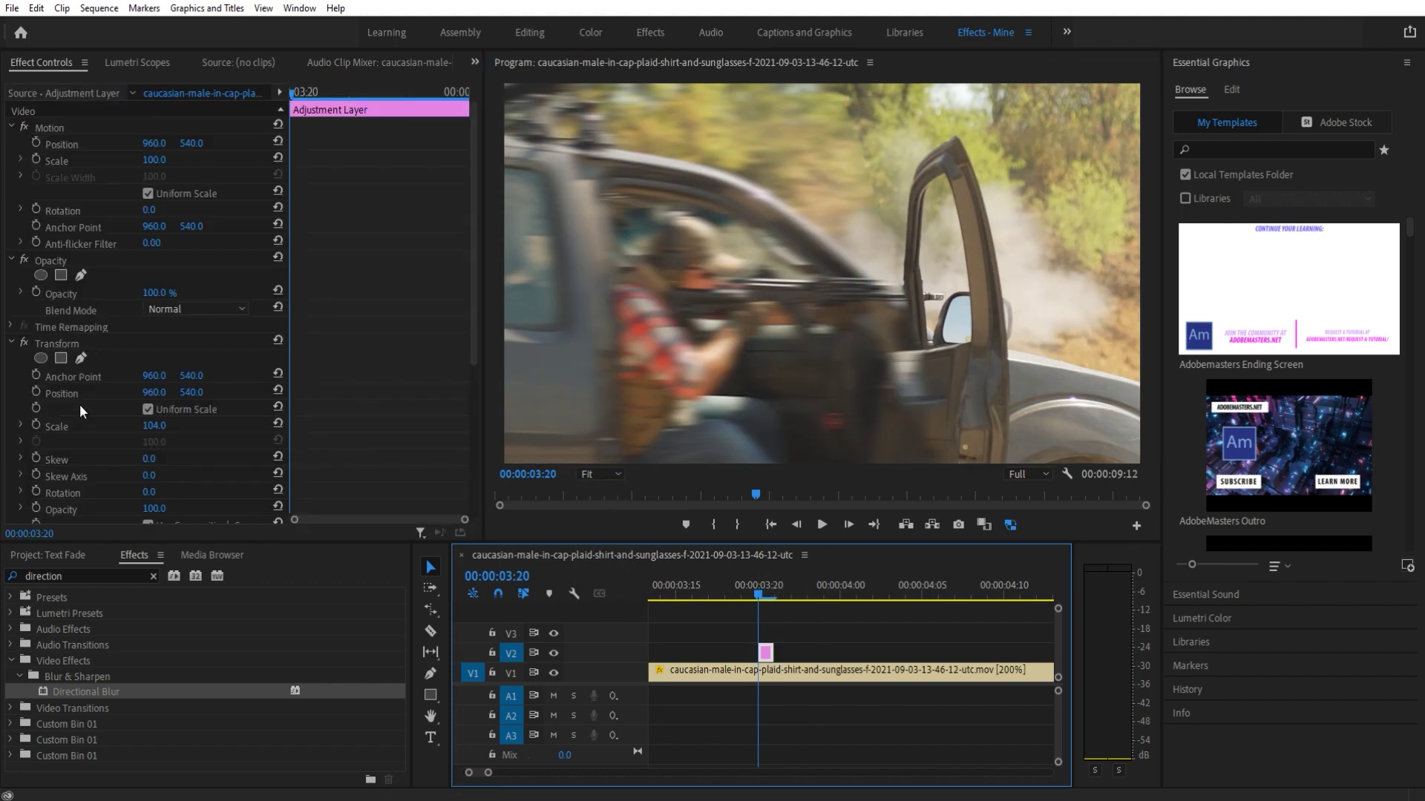
pyautogui.scroll(-1, 78, 403)
pyautogui.scroll(-5, 85, 377)
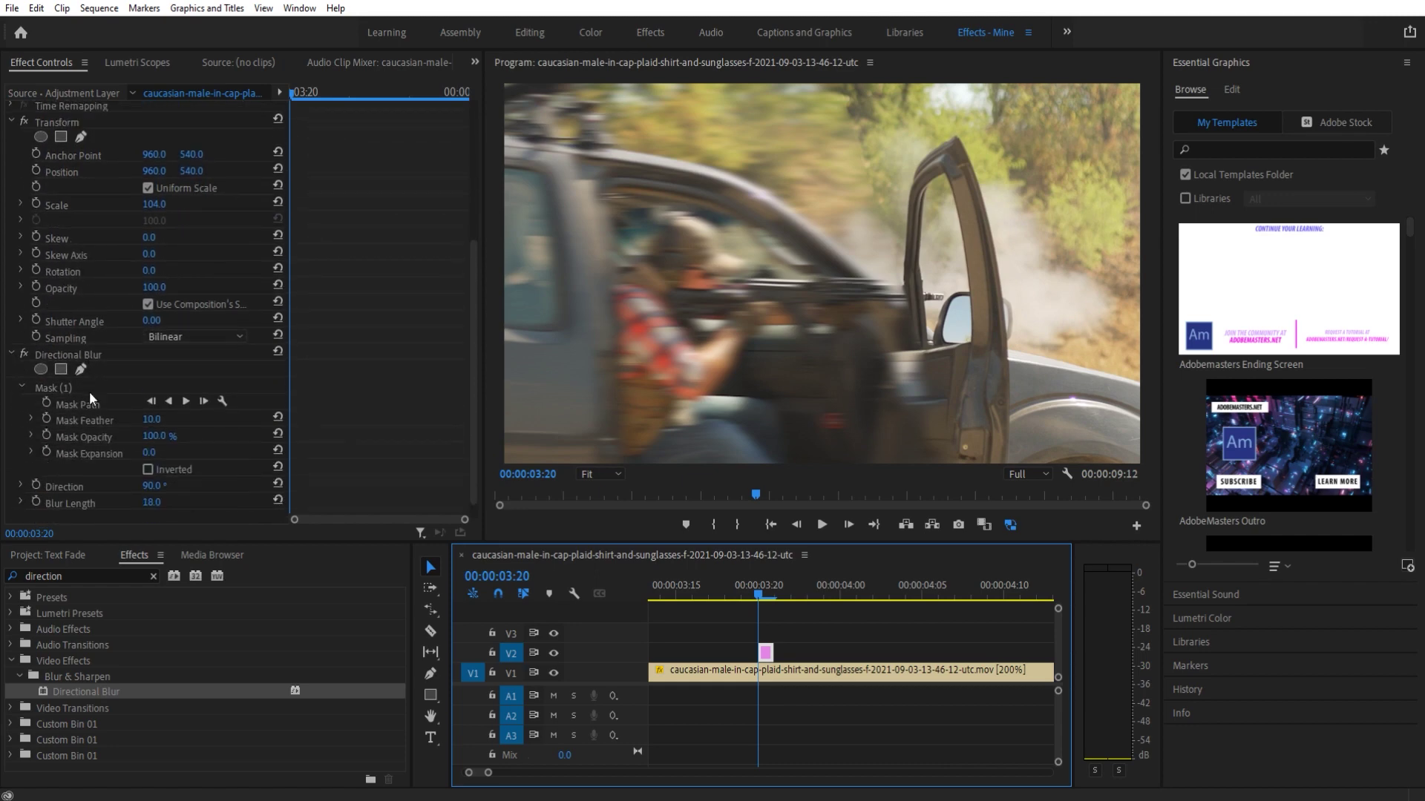
pyautogui.moveTo(152, 400); pyautogui.dragTo(276, 399)
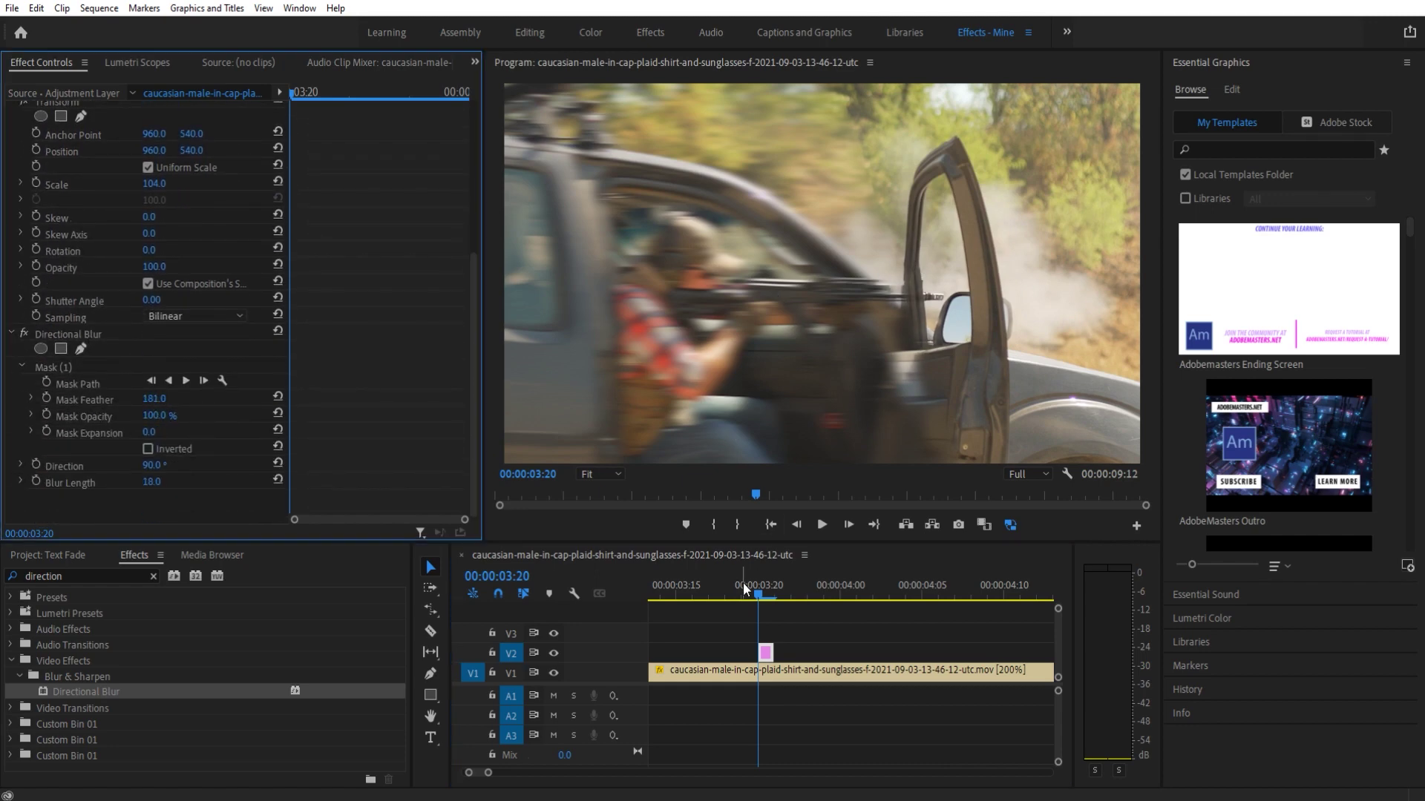
# Play back the sequence around the one-frame adjustment layer to check the feathered blur
pyautogui.moveTo(744, 591)
pyautogui.mouseDown()
pyautogui.moveTo(732, 590)
pyautogui.moveTo(789, 602)
pyautogui.moveTo(736, 599)
pyautogui.moveTo(779, 594)
pyautogui.moveTo(750, 594)
pyautogui.moveTo(764, 590)
pyautogui.mouseUp()
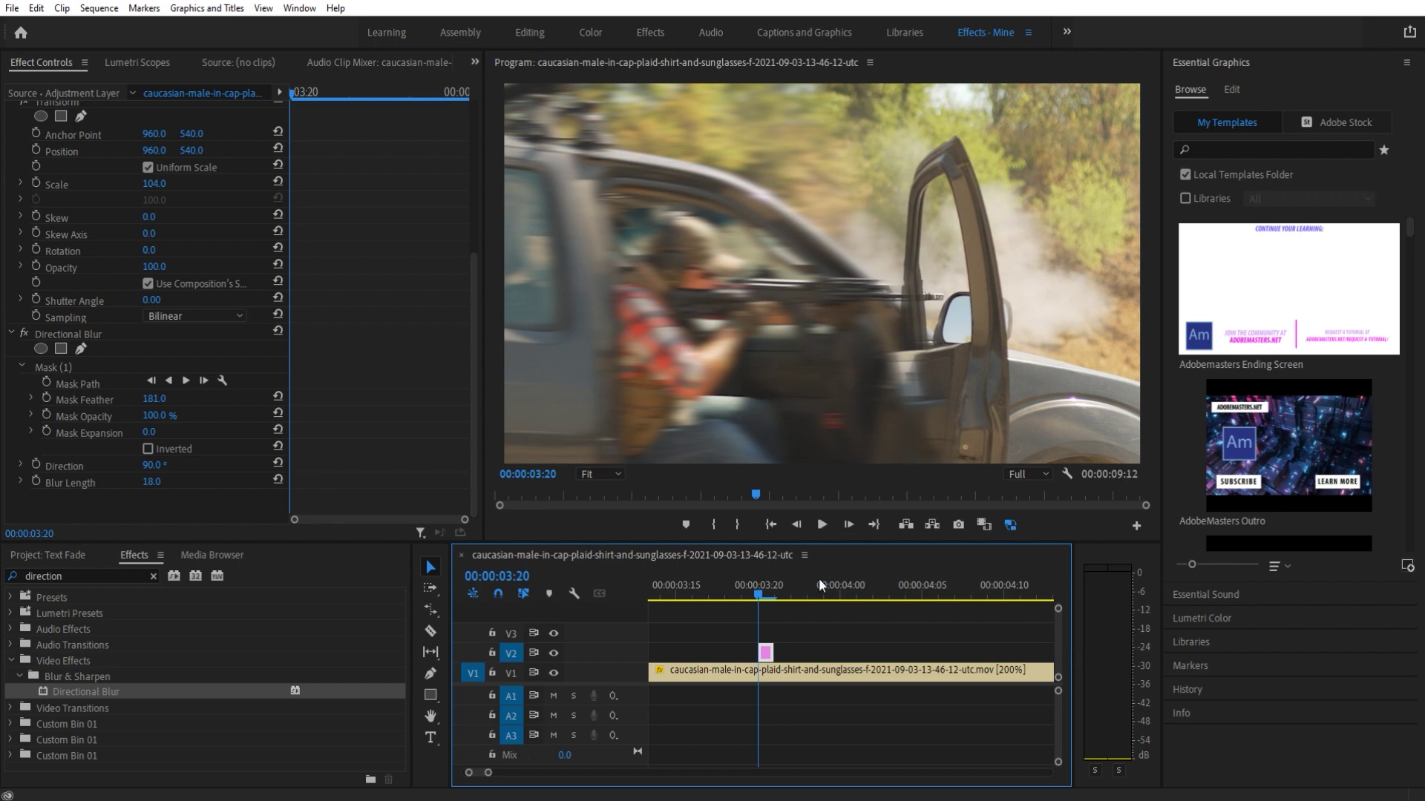
pyautogui.moveTo(754, 589); pyautogui.dragTo(681, 586)
pyautogui.press('space')
pyautogui.press('space')
pyautogui.click(738, 610)
pyautogui.click(710, 592)
pyautogui.press('space')
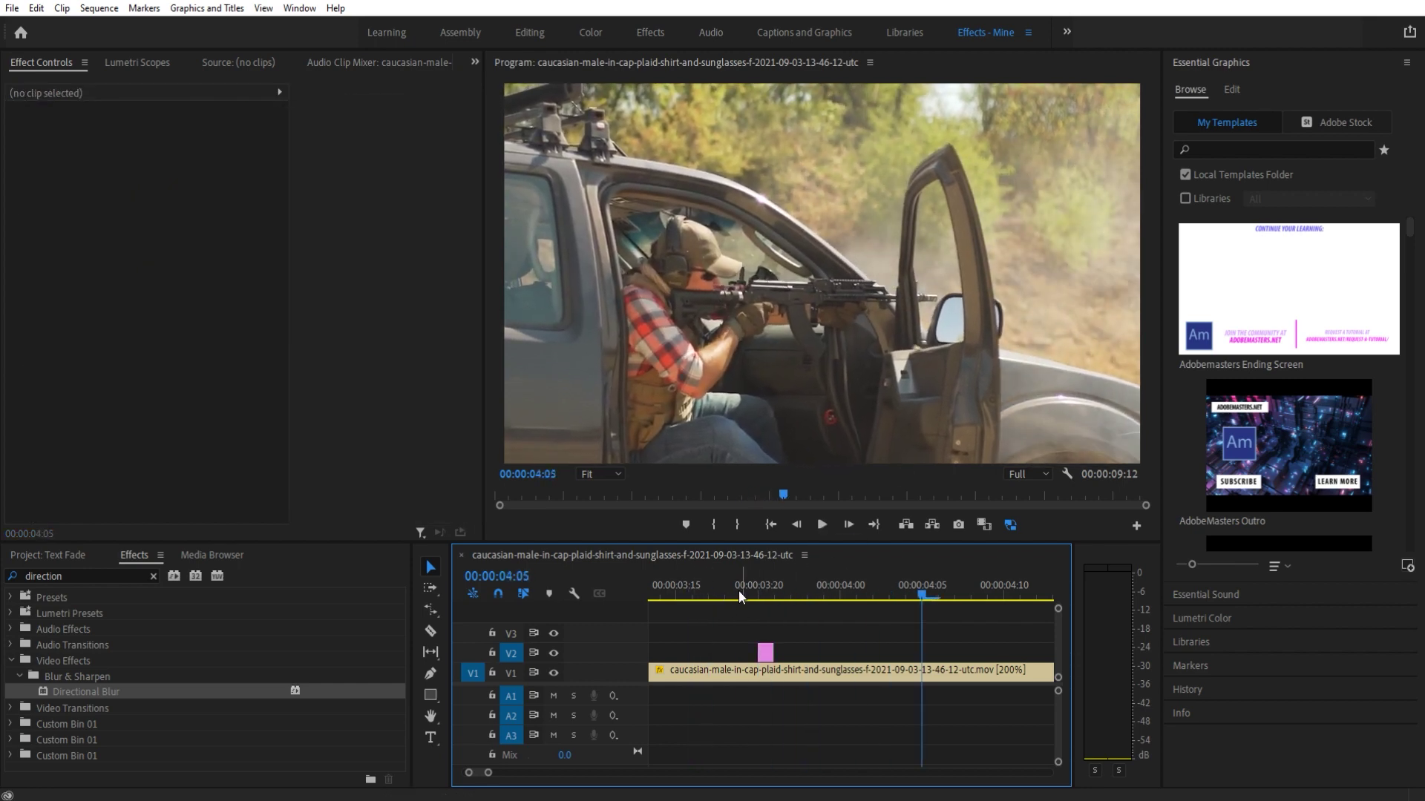
# Copy the one-frame adjustment layer and paste it onto track V2 at 00:00:03:22
pyautogui.click(759, 590)
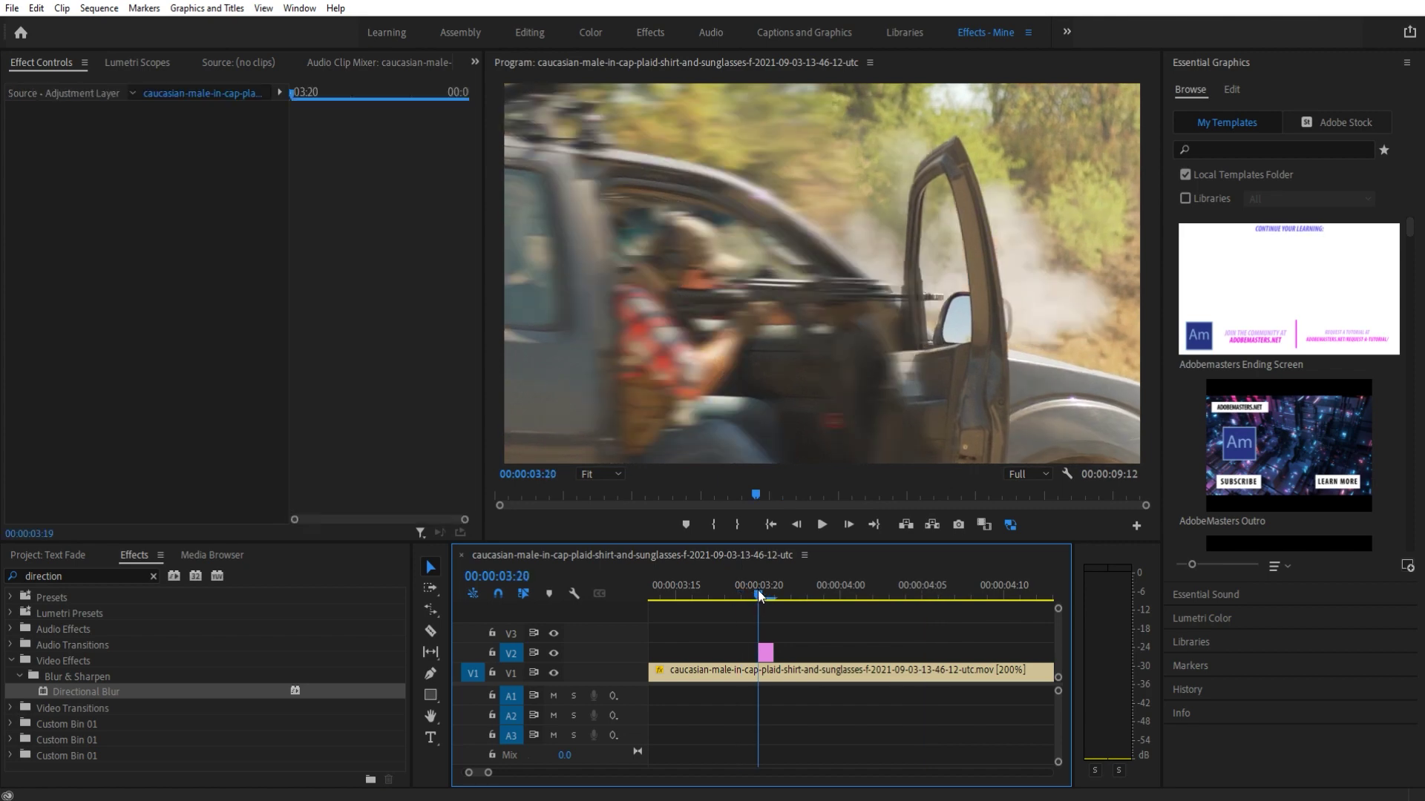
pyautogui.click(787, 625)
pyautogui.click(765, 654)
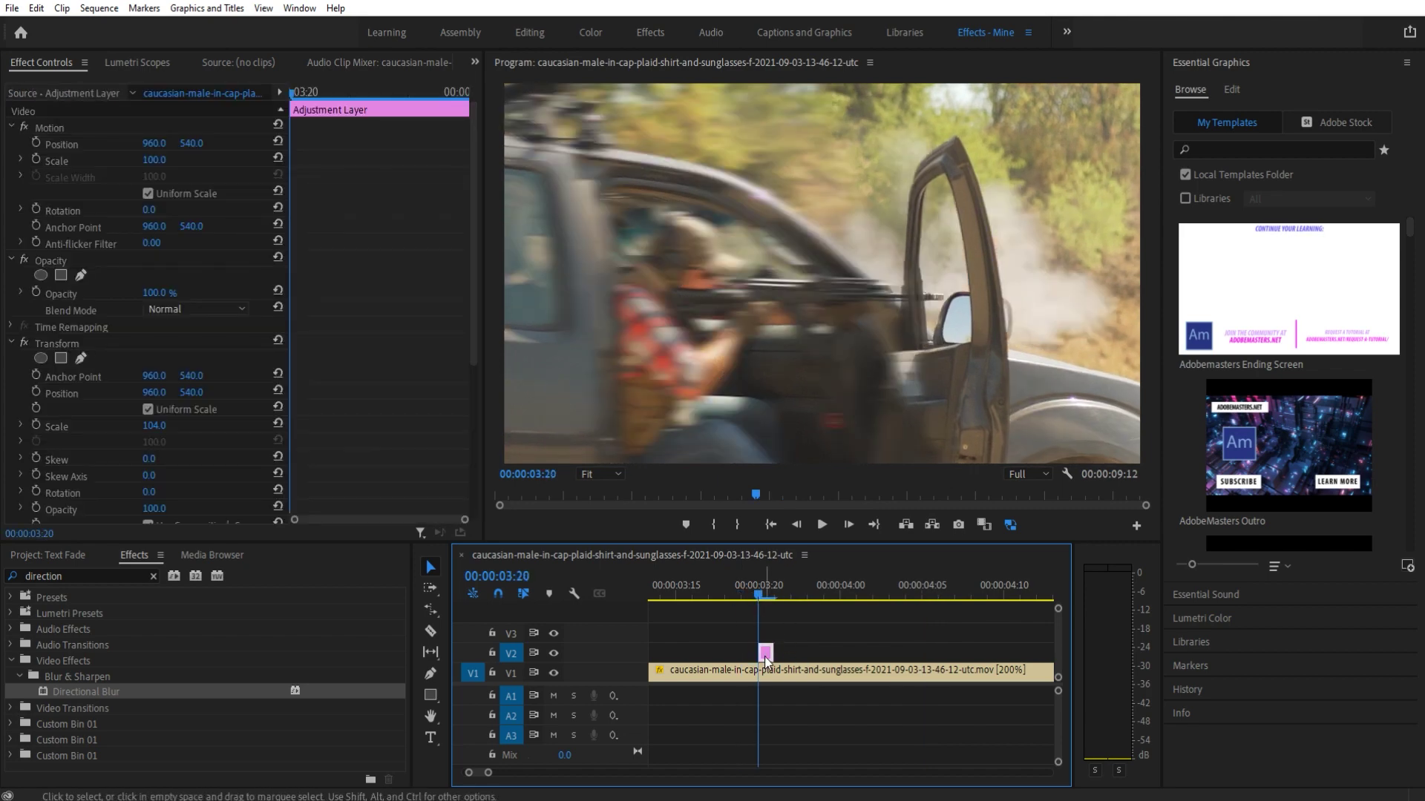
pyautogui.click(791, 591)
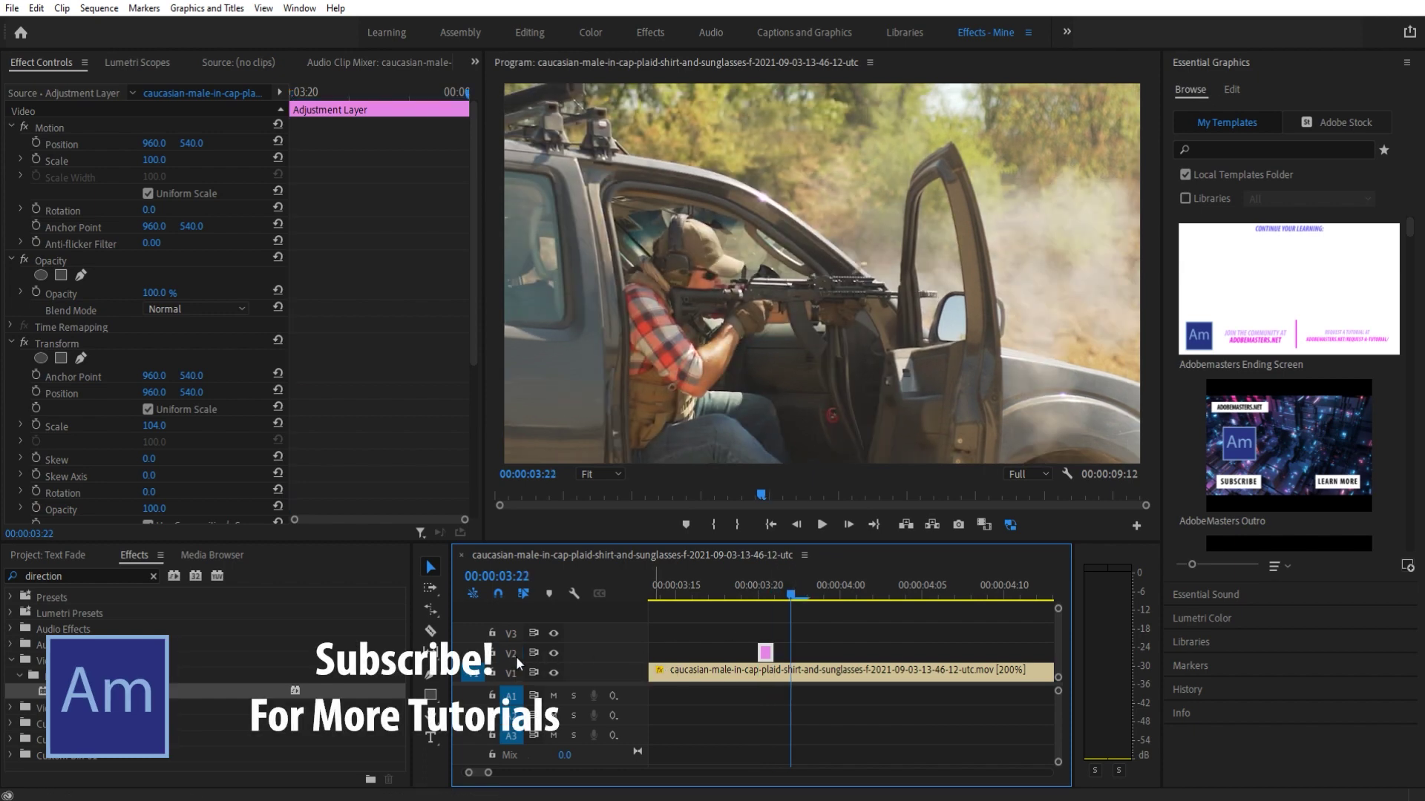
pyautogui.click(661, 670)
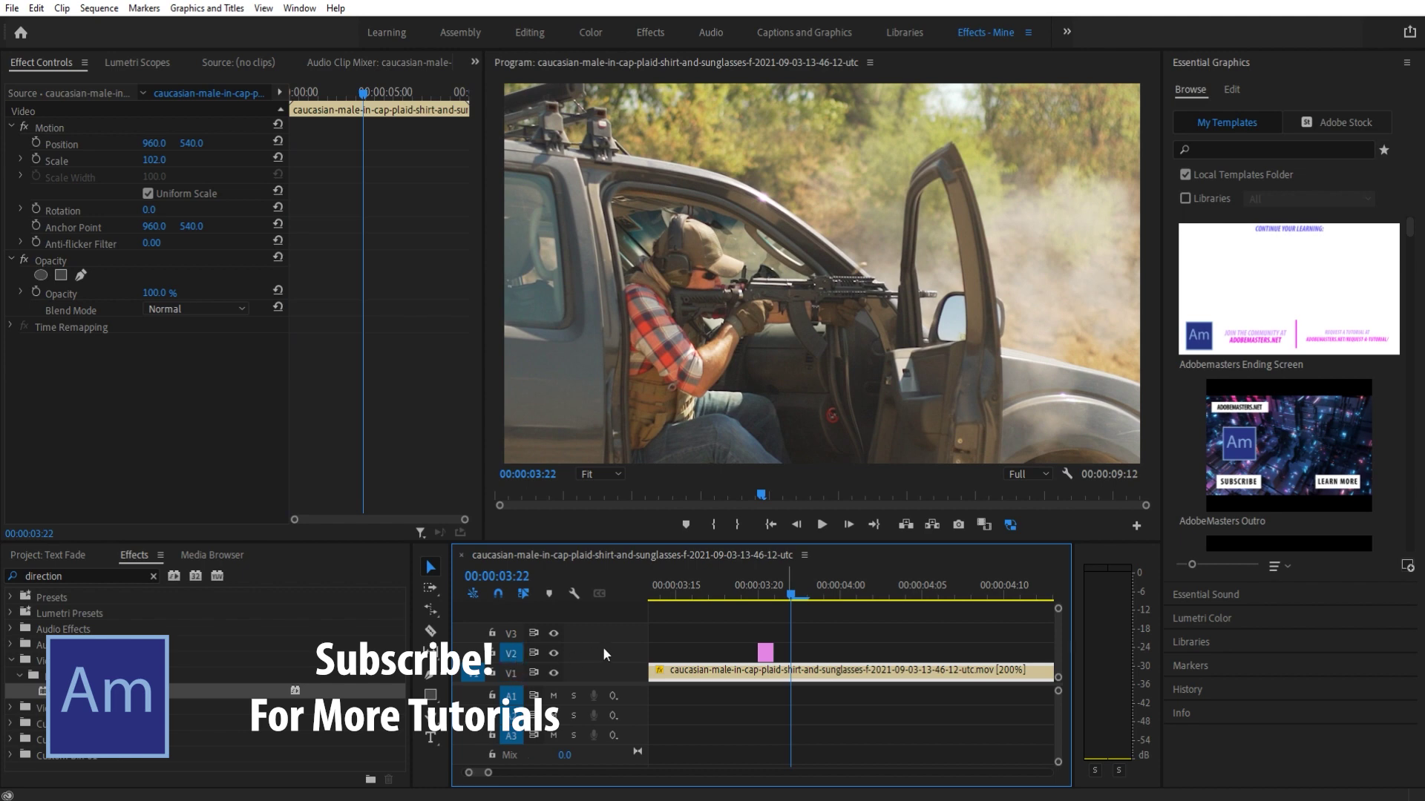
pyautogui.hotkey('ctrl', 'v')
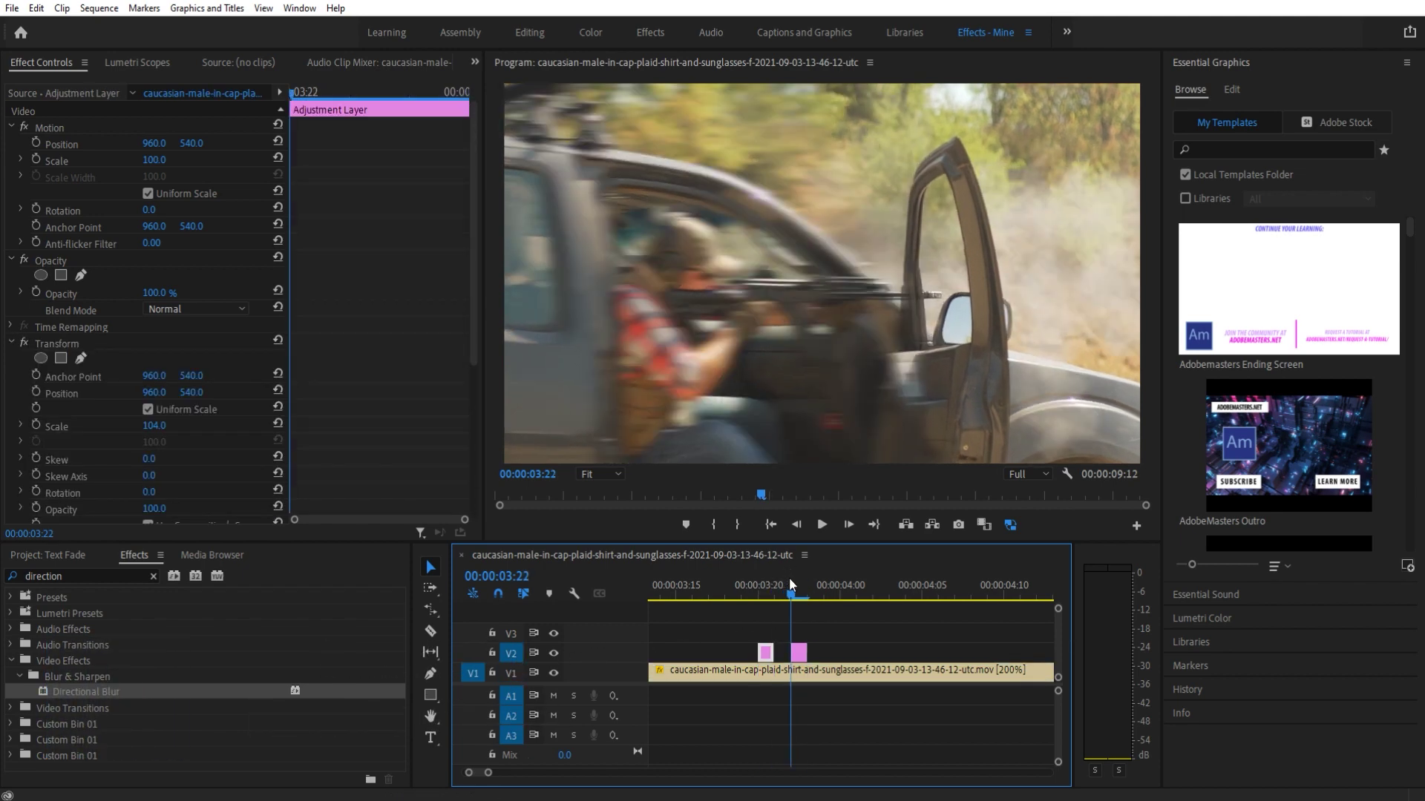
# Play back the section with the two adjustment layers several times to check the repeated shake
pyautogui.moveTo(790, 578); pyautogui.dragTo(725, 591)
pyautogui.press('space')
pyautogui.press('space')
pyautogui.scroll(-3, 747, 598)
pyautogui.click(741, 588)
pyautogui.press('space')
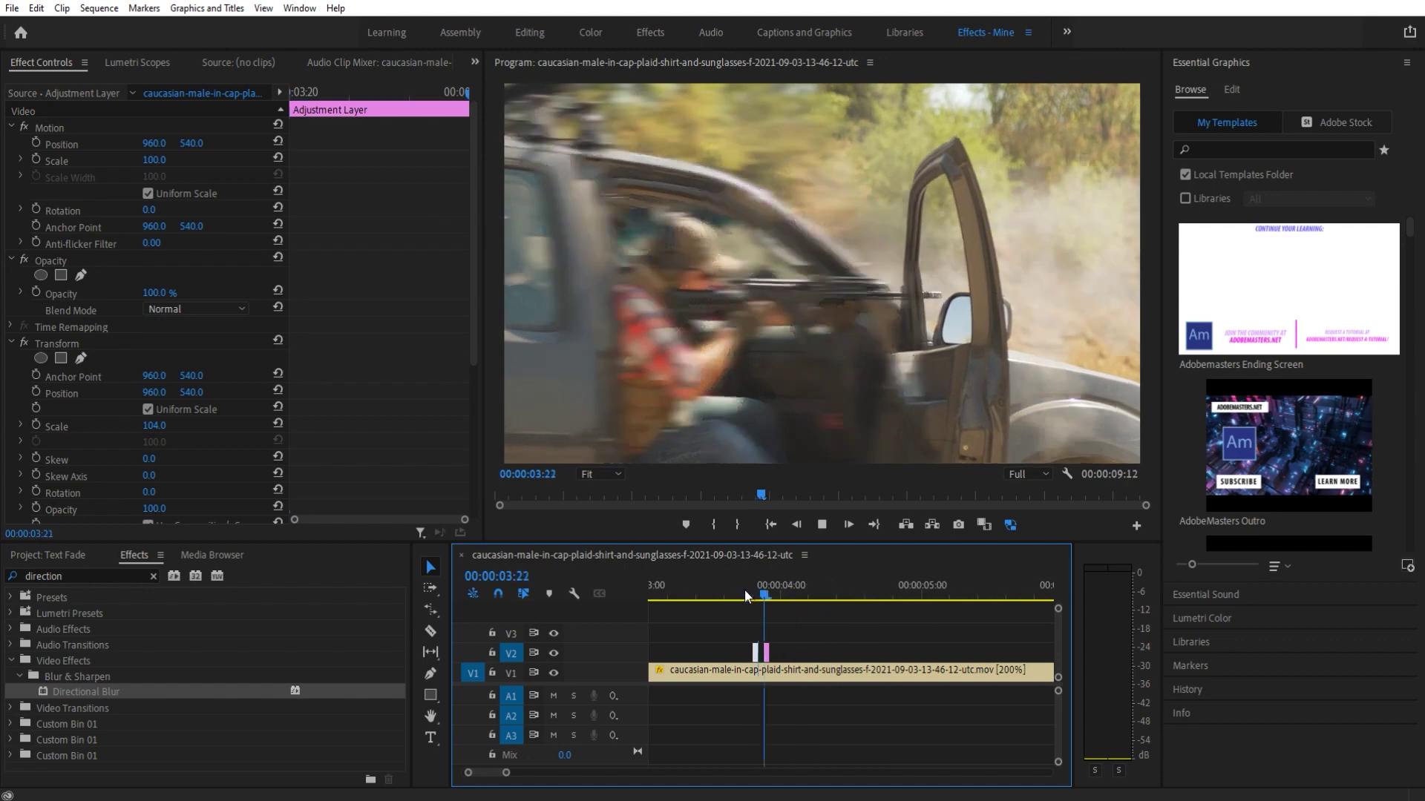
pyautogui.click(742, 596)
pyautogui.moveTo(741, 596)
pyautogui.mouseDown()
pyautogui.moveTo(778, 593)
pyautogui.moveTo(732, 597)
pyautogui.mouseUp()
pyautogui.press('space')
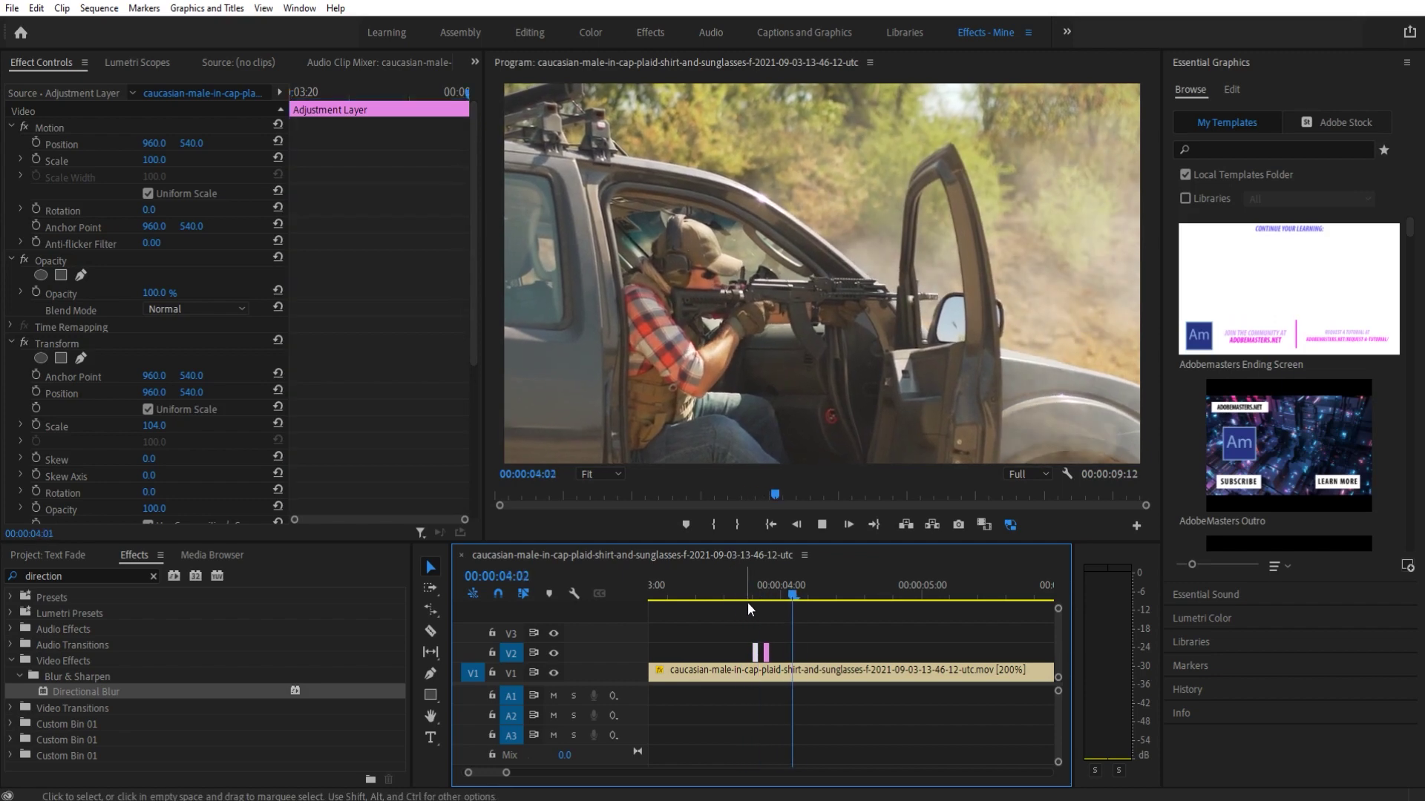
pyautogui.press('space')
# Copy both one-frame adjustment layers and paste the pair onto V2 at the gunshot at 00:00:05:04
pyautogui.moveTo(739, 648); pyautogui.dragTo(740, 648)
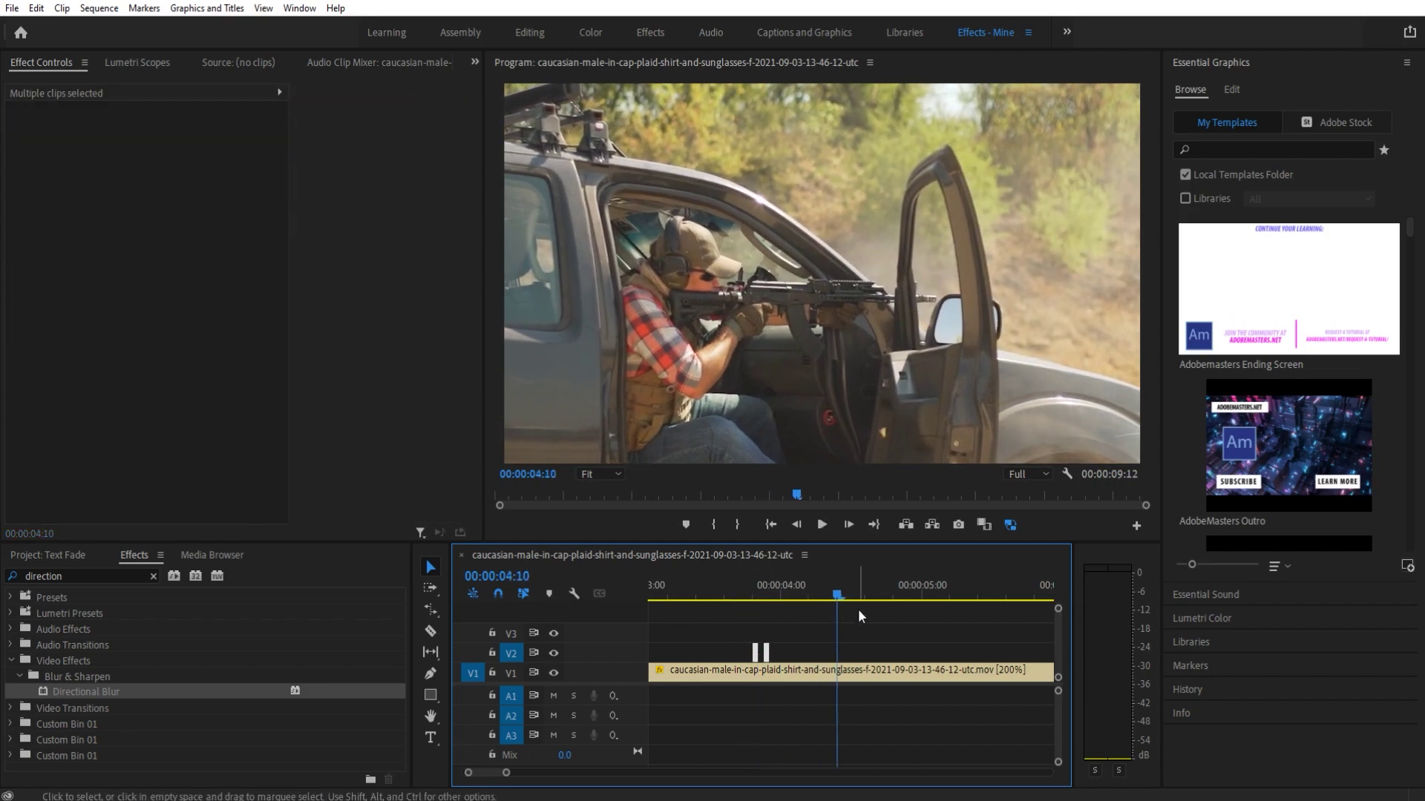
pyautogui.scroll(-3, 849, 617)
pyautogui.moveTo(848, 597); pyautogui.dragTo(883, 590)
pyautogui.click(849, 525)
pyautogui.click(849, 524)
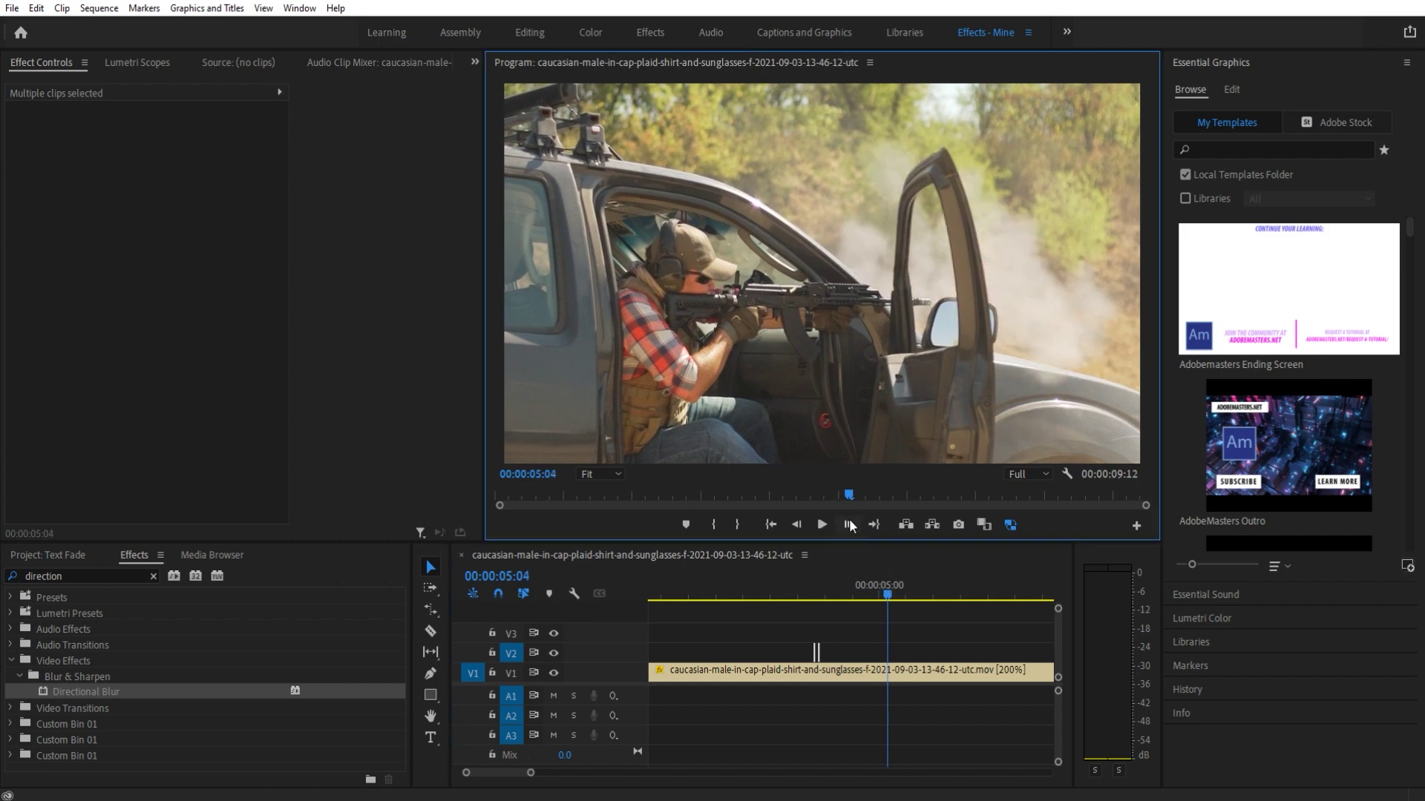
pyautogui.hotkey('ctrl', 'v')
# Play back the sequence around the second pair of adjustment layers to check the shake
pyautogui.moveTo(890, 595); pyautogui.dragTo(881, 590)
pyautogui.press('space')
pyautogui.press('space')
pyautogui.scroll(-4, 945, 636)
pyautogui.scroll(1, 871, 621)
# Paste another pair of the one-frame adjustment layers onto V2 near 00:00:07:23
pyautogui.moveTo(789, 599); pyautogui.dragTo(907, 598)
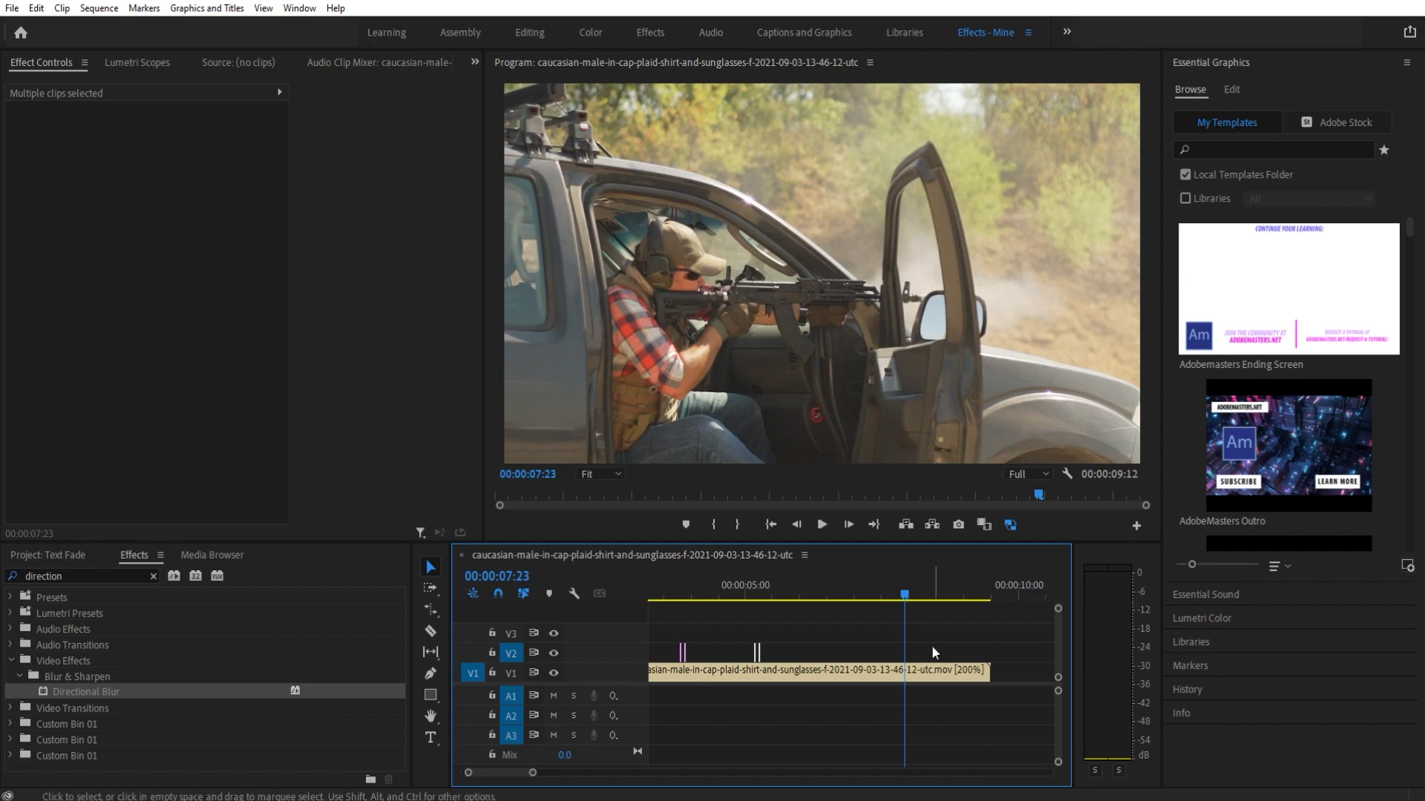
pyautogui.press('space')
# Play back the sequence from before the first gunshot through all three pairs of adjustment layers
pyautogui.press('space')
pyautogui.click(659, 592)
pyautogui.press('space')
pyautogui.scroll(3, 697, 594)
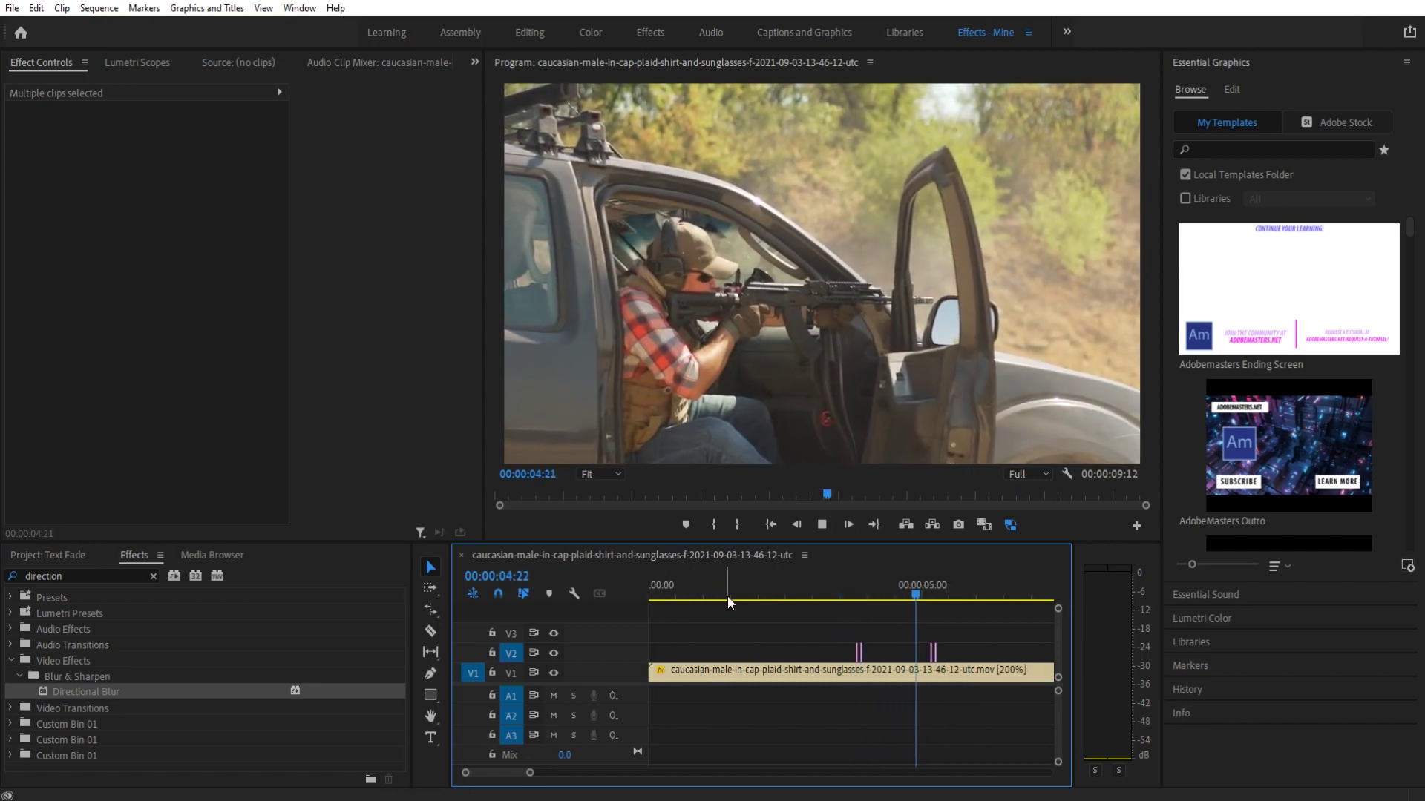
pyautogui.scroll(-2, 902, 622)
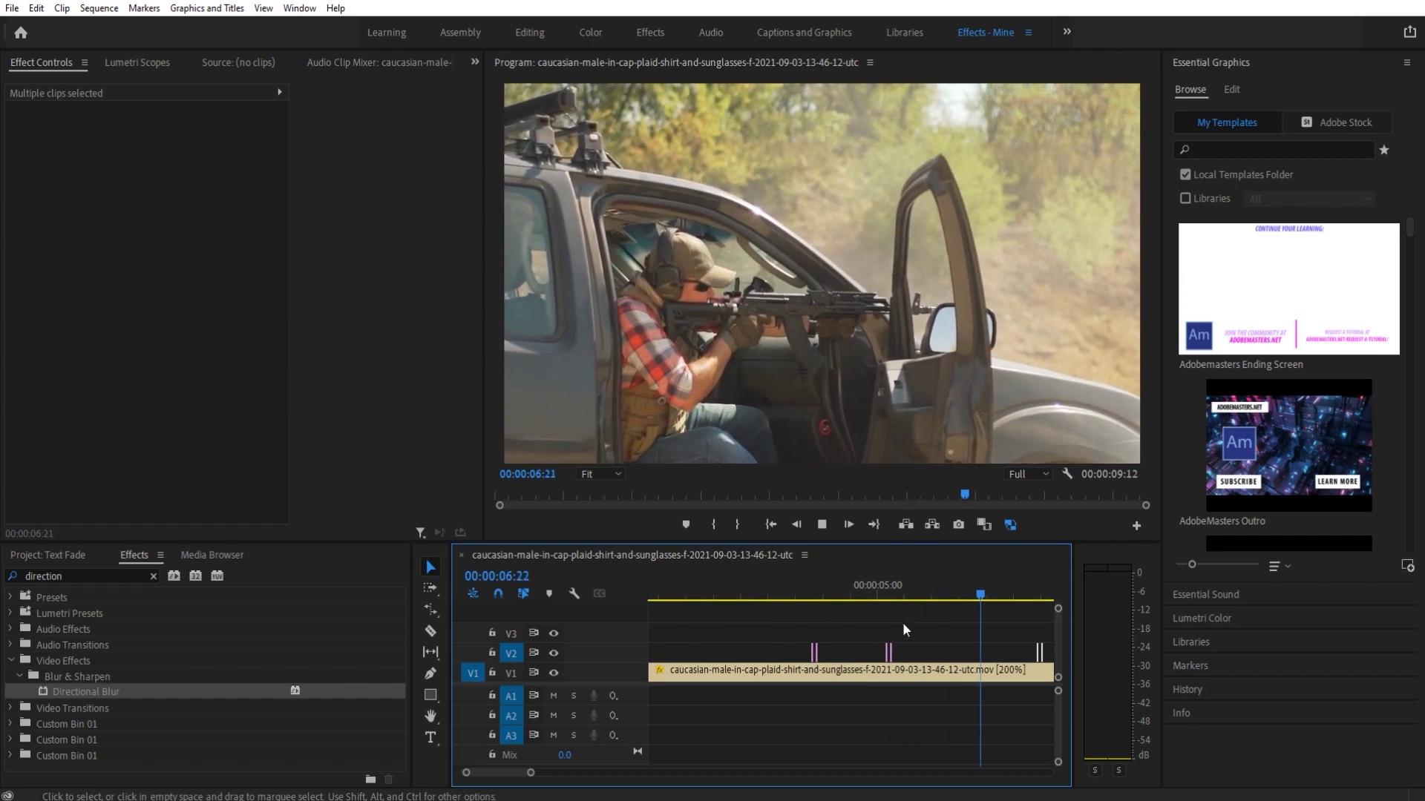
pyautogui.press('space')
pyautogui.press('-')
pyautogui.press('-')
pyautogui.press('-')
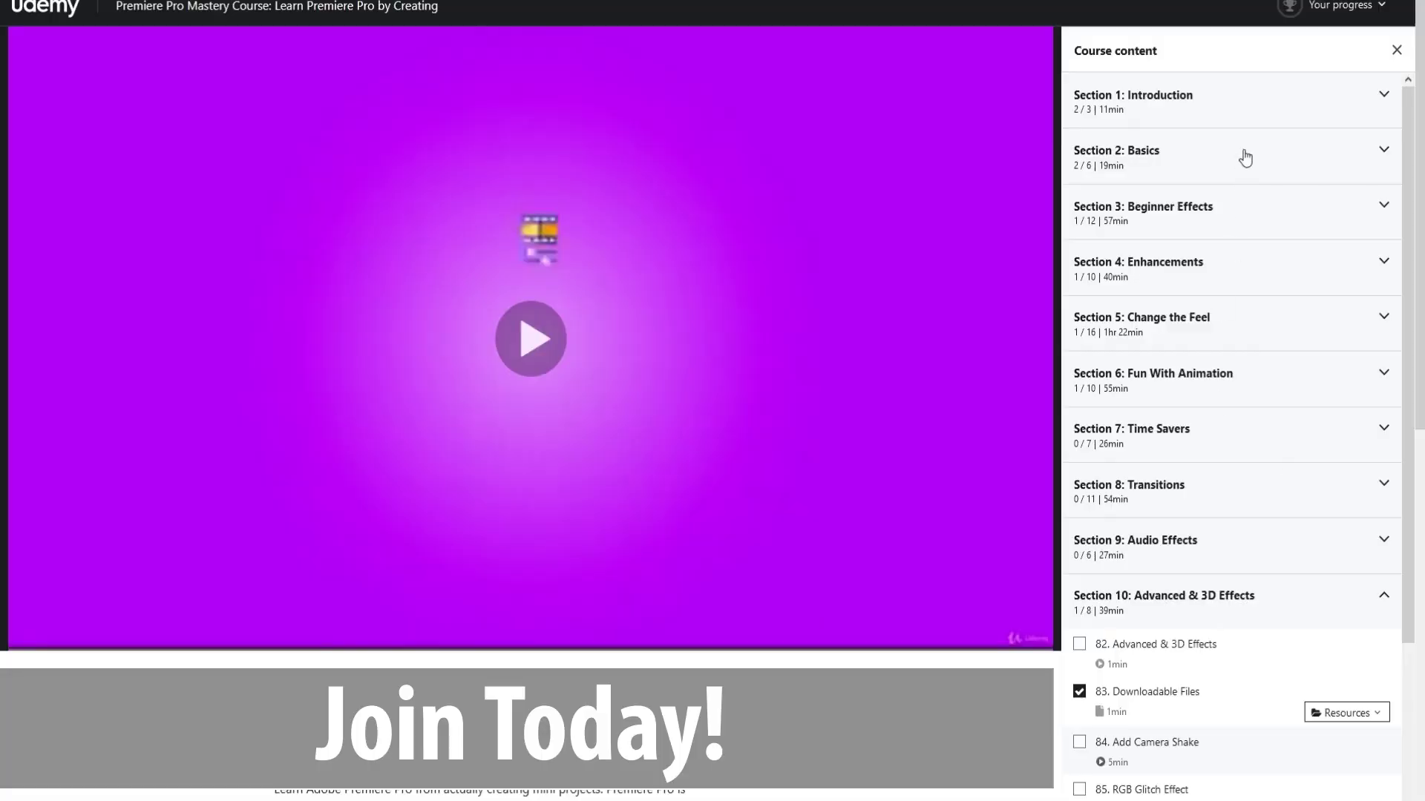
# Switch to the Premiere Pro Mastery Course page on Udemy and look through the lessons in its course sections
pyautogui.click(1247, 108)
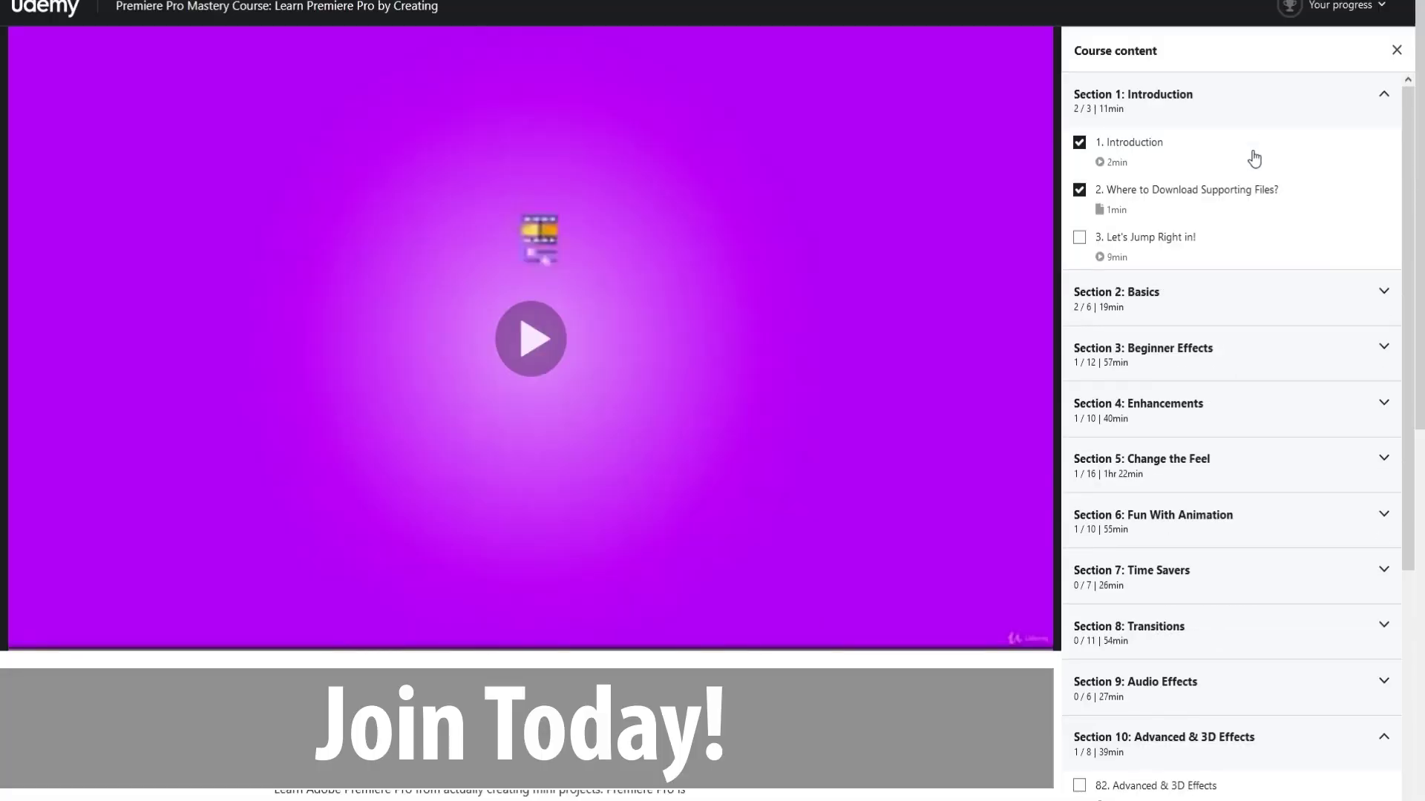
pyautogui.click(1260, 377)
pyautogui.scroll(-5, 1232, 415)
pyautogui.click(1196, 331)
pyautogui.scroll(-3, 1202, 408)
pyautogui.click(1202, 404)
pyautogui.scroll(-10, 1202, 407)
pyautogui.scroll(-3, 1041, 415)
pyautogui.click(1212, 283)
pyautogui.scroll(-3, 1212, 341)
pyautogui.click(1213, 430)
pyautogui.scroll(-2, 1187, 435)
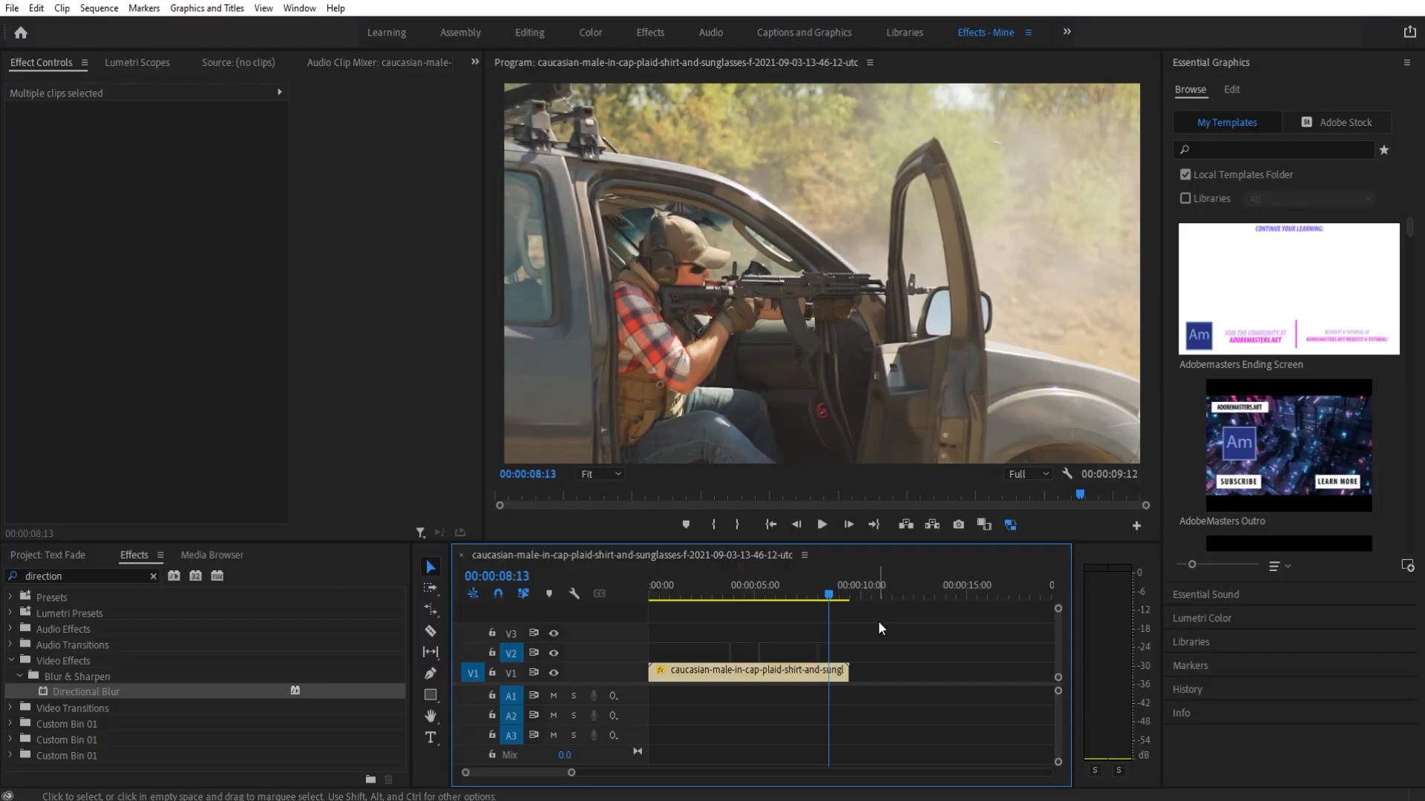